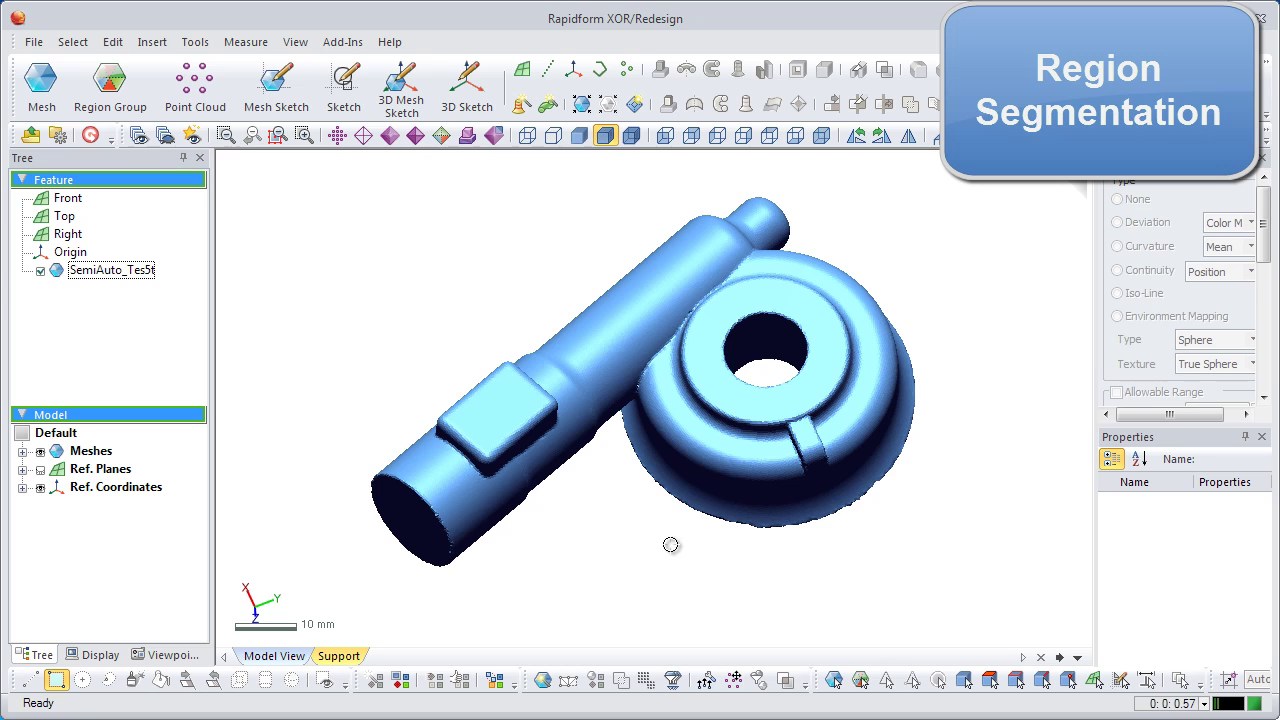
Auto-segment the scanned mesh into regions with a sensitivity of 50, and finish region group editing
click(118, 100)
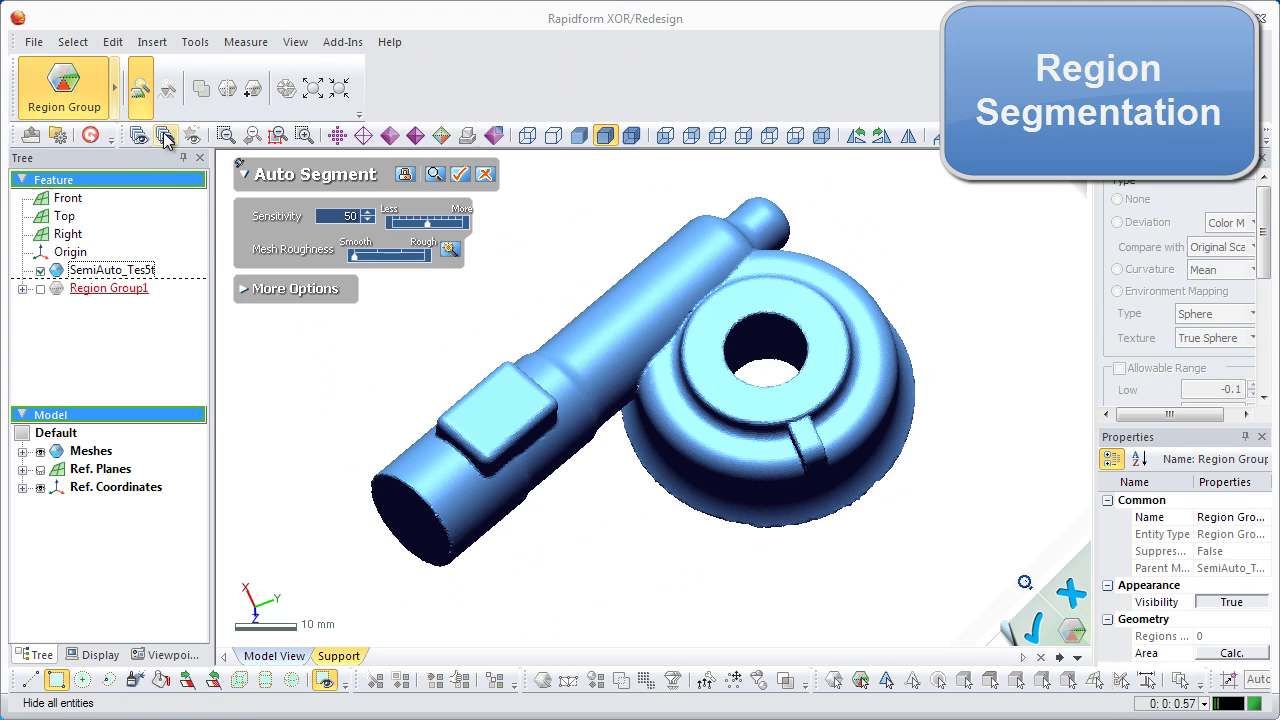
click(460, 176)
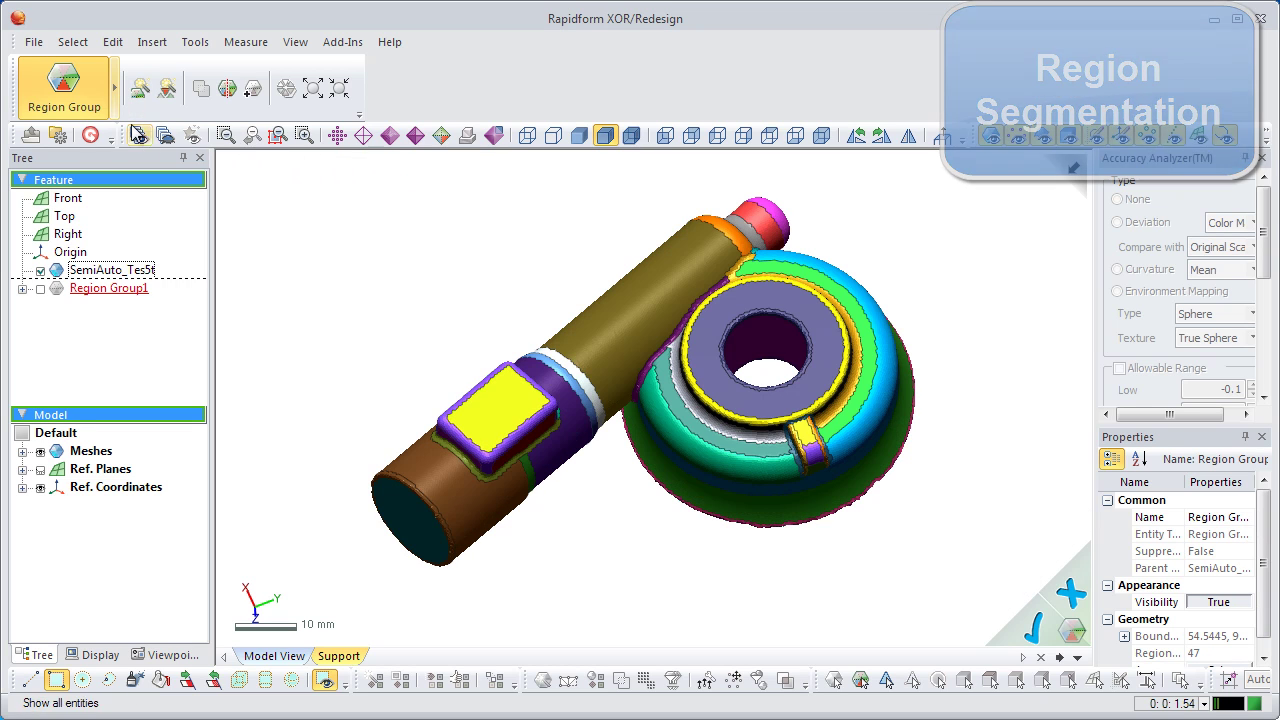
click(100, 104)
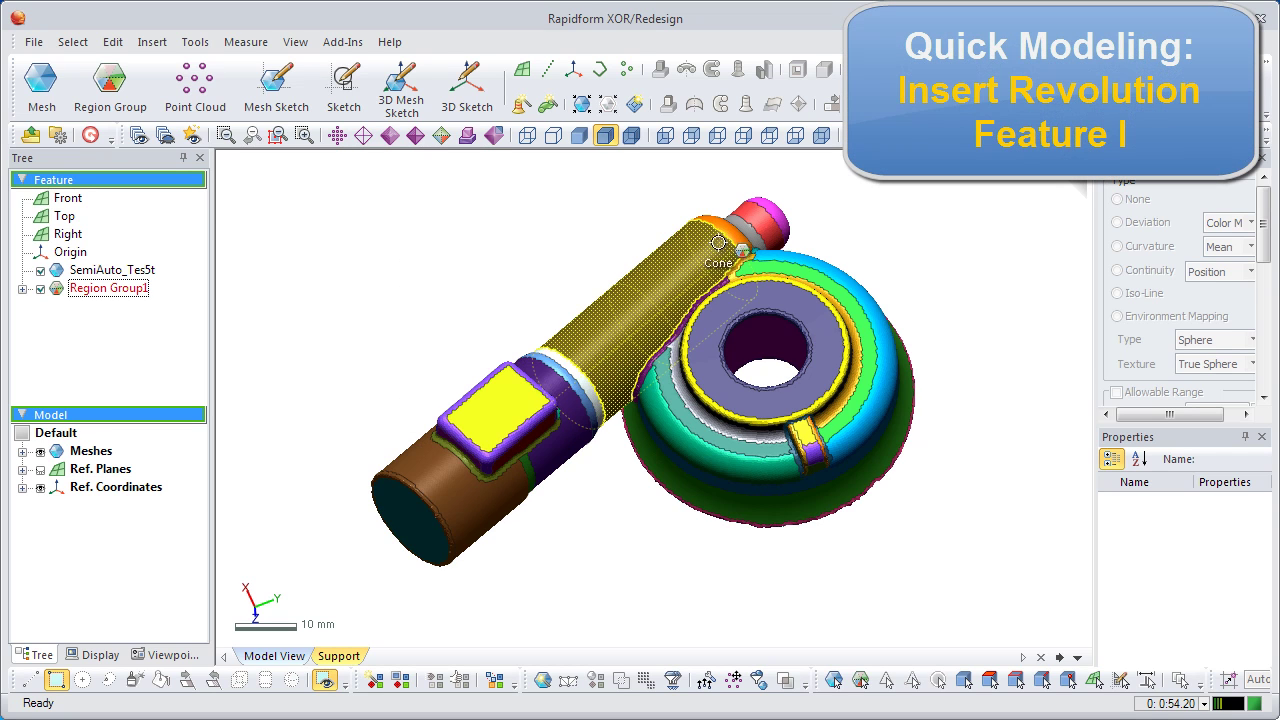
Start an Insert/Merge revolution from the shaft's long cone region and add the remaining neck and spherical end regions as targets
click(624, 305)
right_click(621, 307)
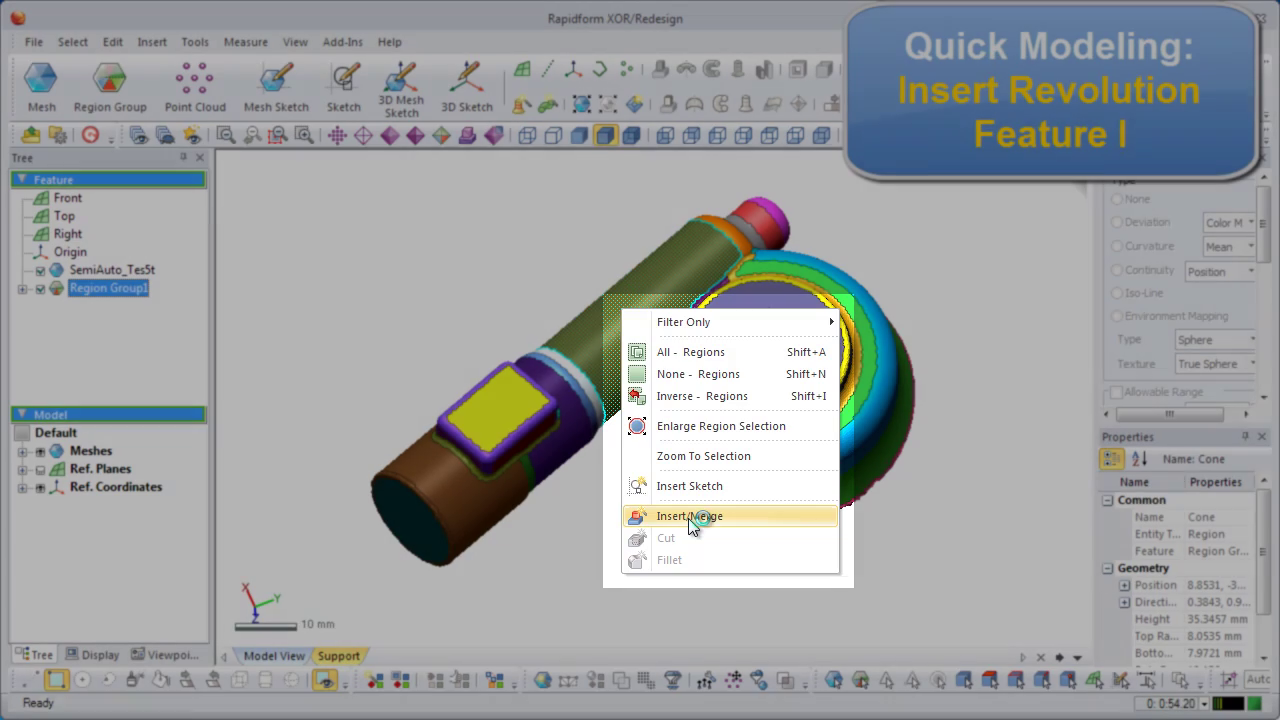
click(688, 516)
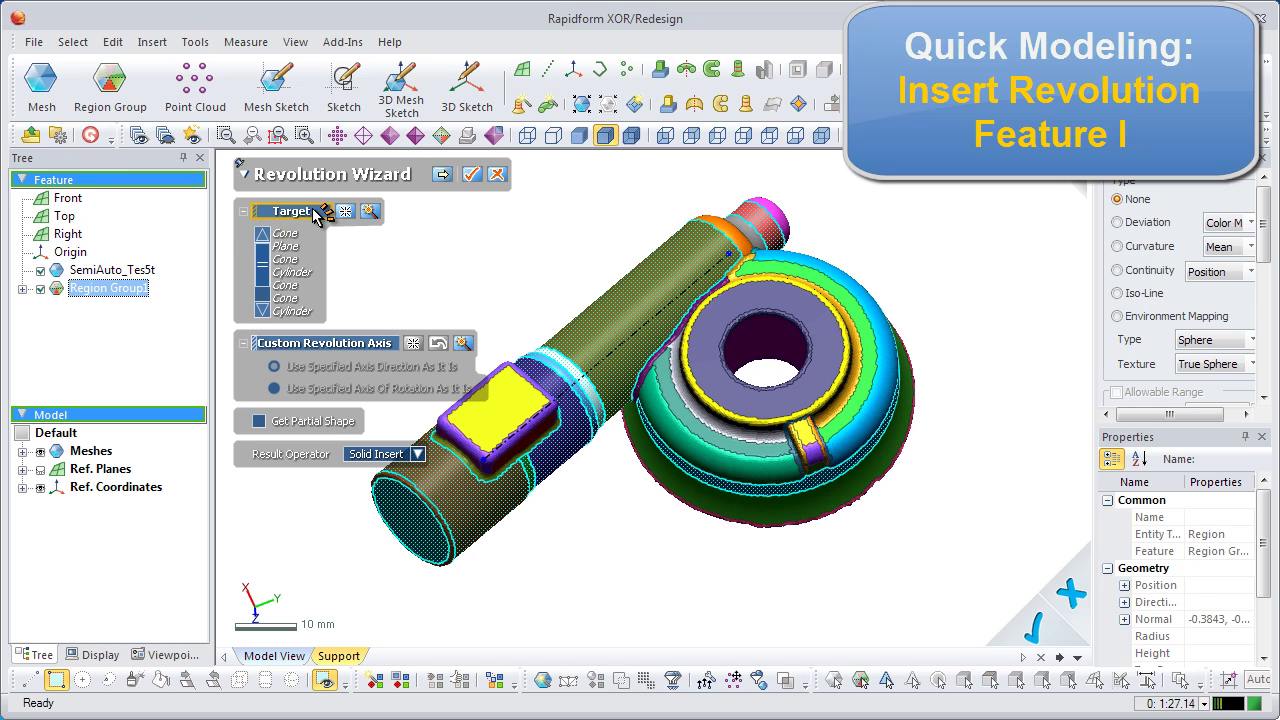
click(781, 458)
right_drag(909, 436, 768, 388)
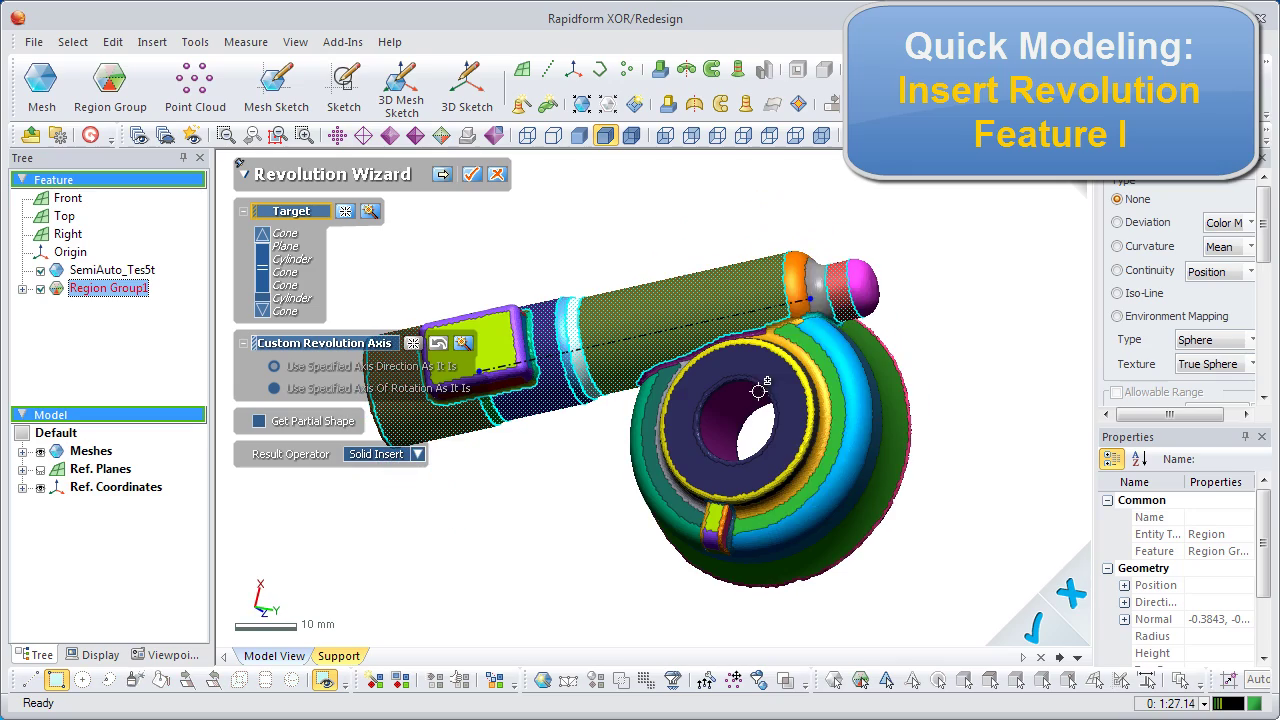
click(814, 276)
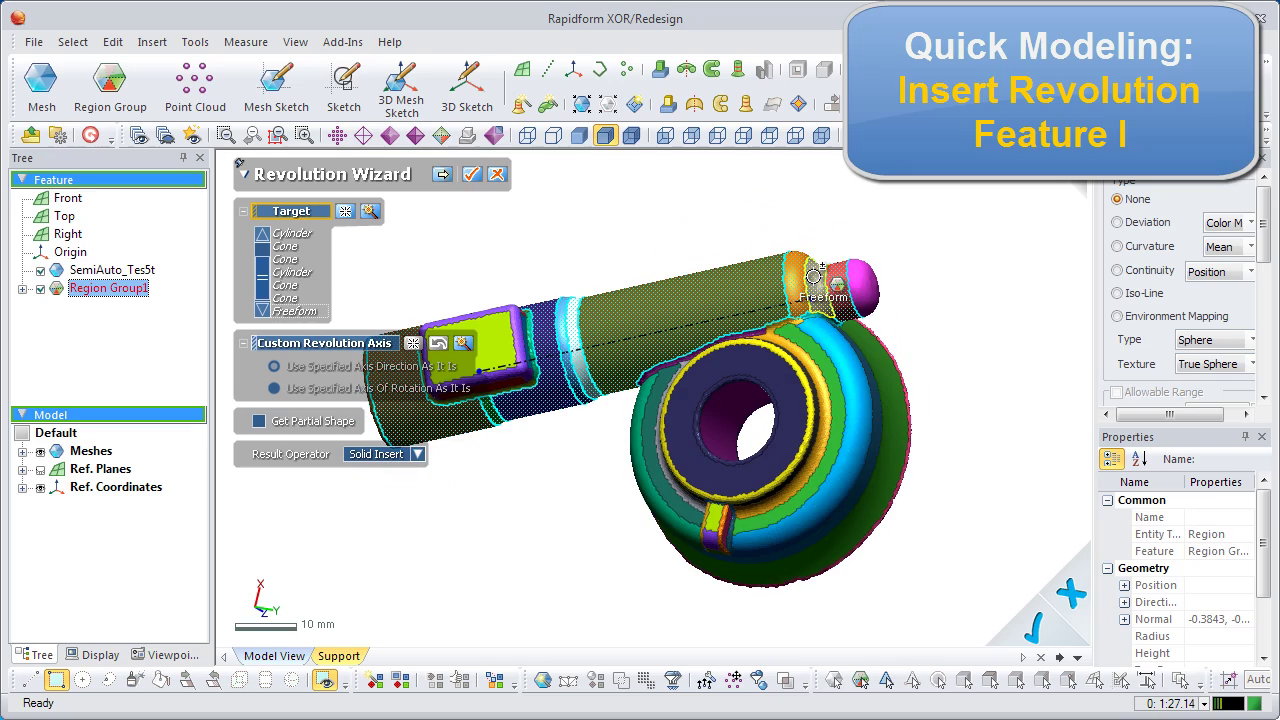
click(840, 278)
click(864, 278)
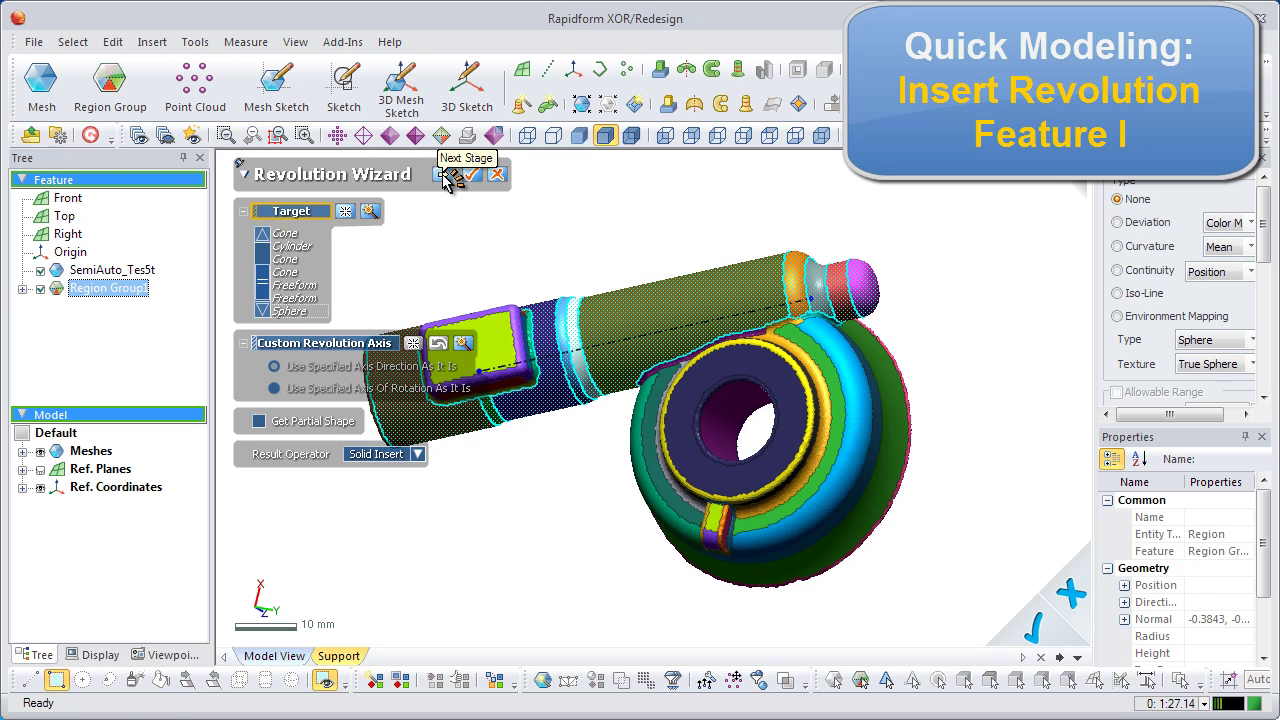
Generate the shaft's full 360° revolution profile, inspect it without the mesh, and accept it as an inserted solid
click(443, 176)
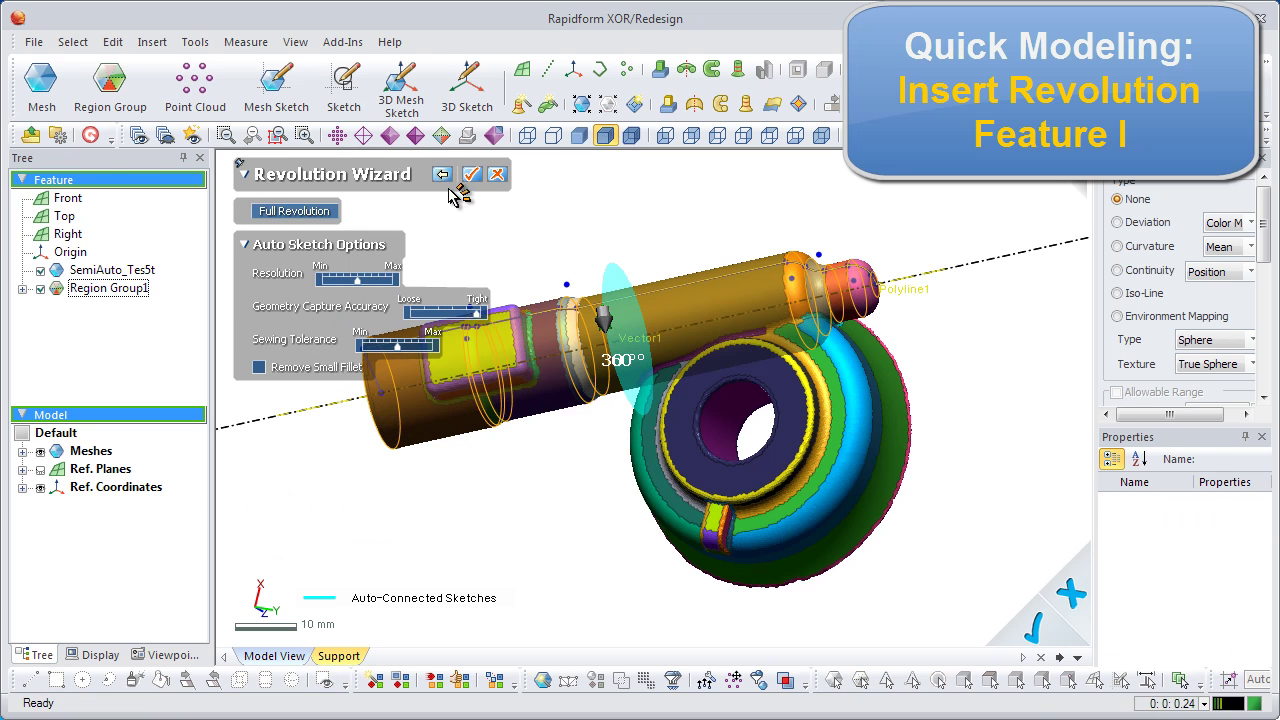
ctrl+right_drag(549, 247, 627, 287)
key(ctrl+1)
right_drag(622, 447, 635, 221)
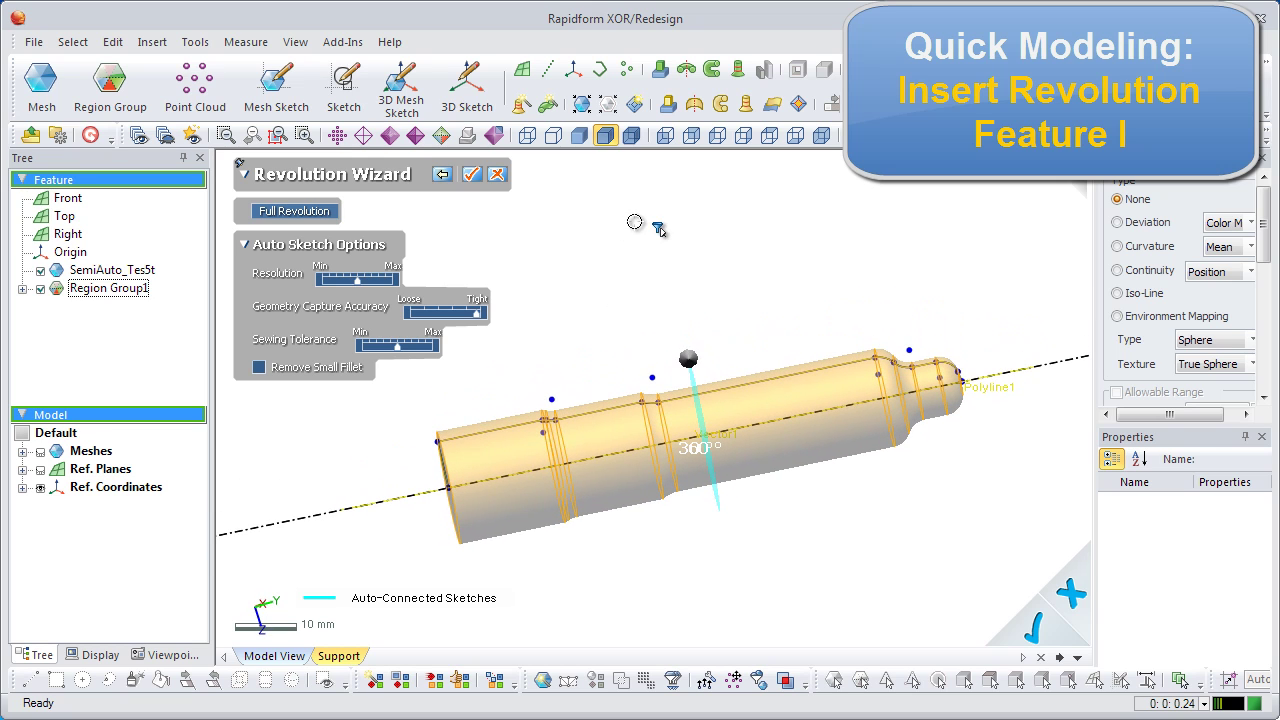
right_drag(697, 282, 629, 481)
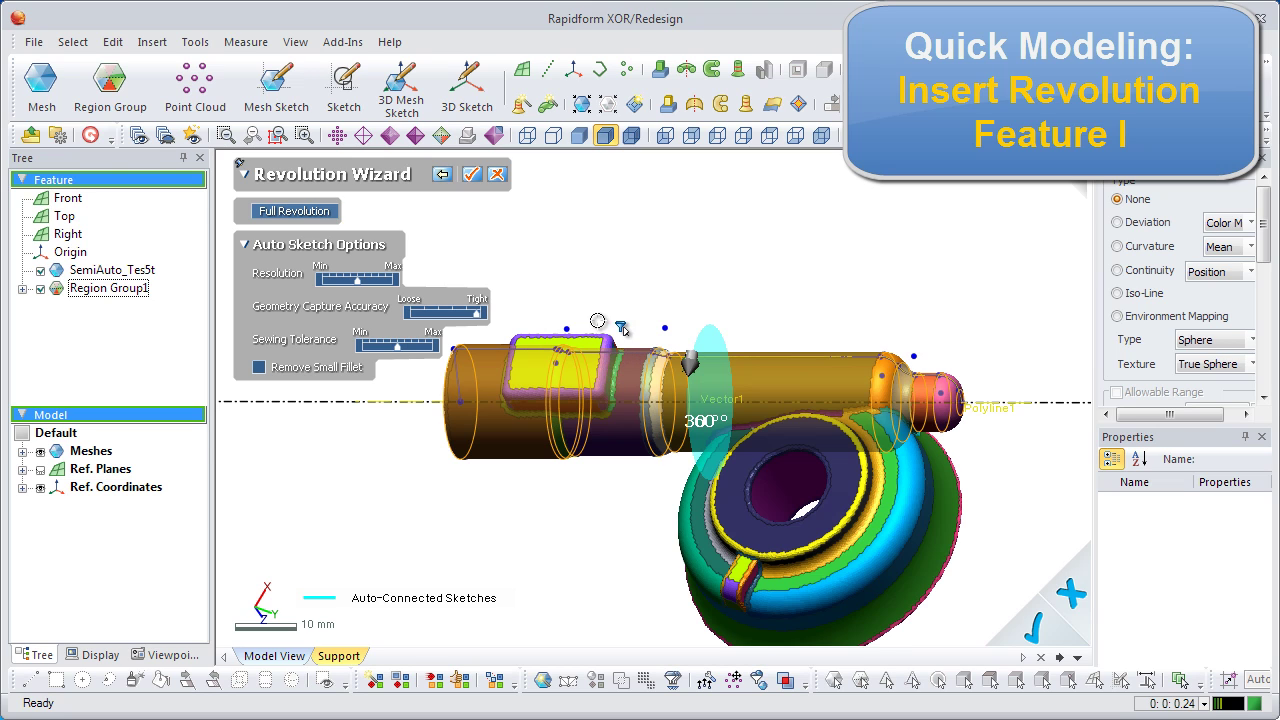
click(477, 175)
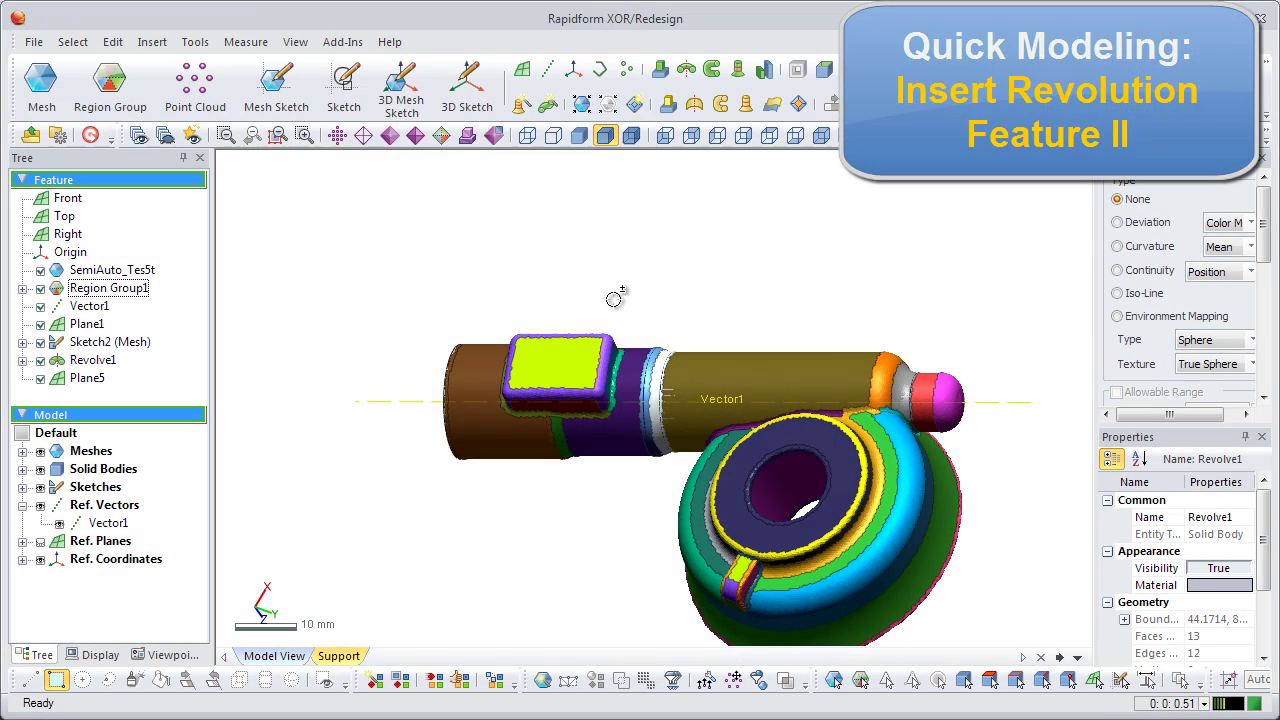
Start an Insert/Merge revolution from the torus region on the round flange body
shift+right_drag(613, 299, 608, 153)
ctrl+right_drag(737, 443, 614, 271)
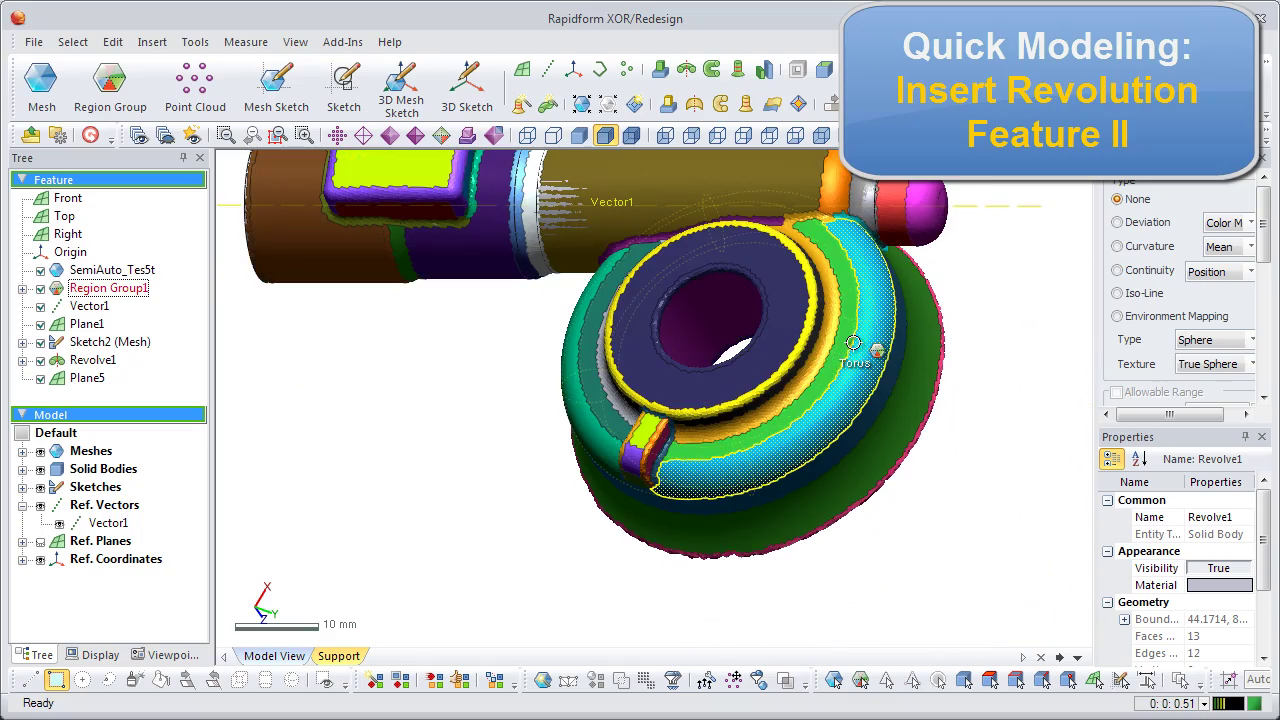
click(853, 343)
right_click(855, 344)
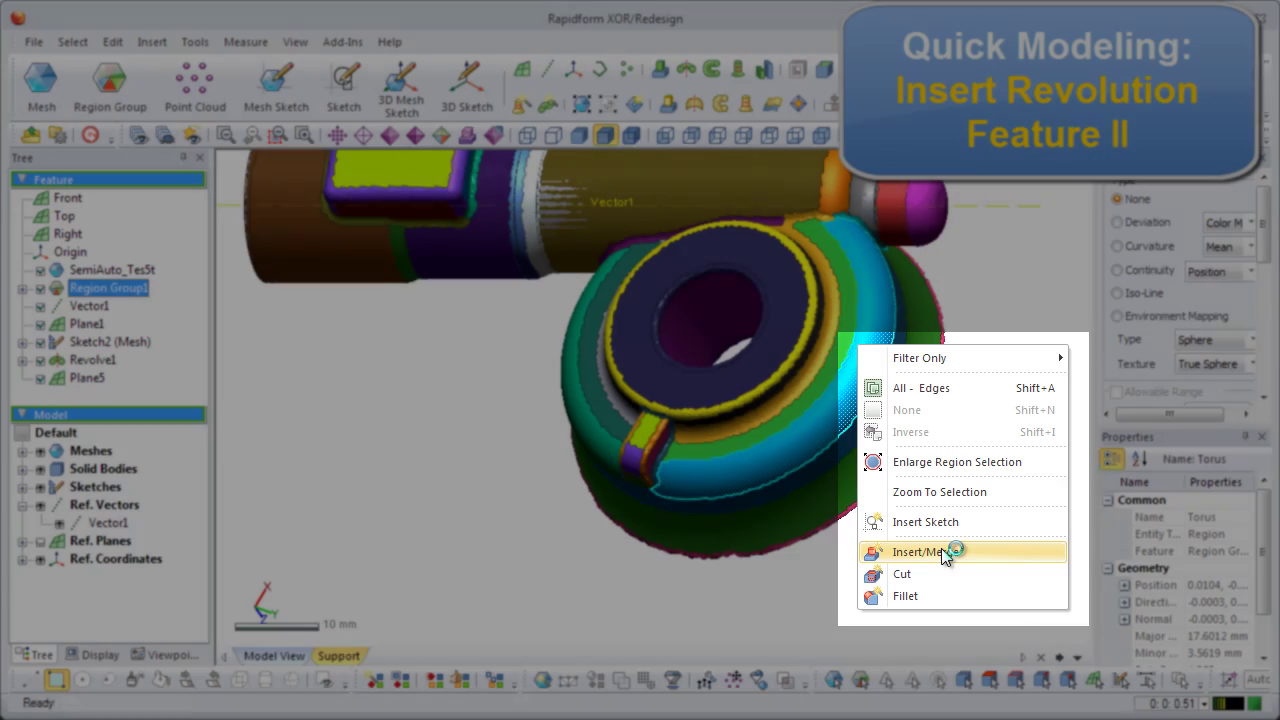
click(941, 552)
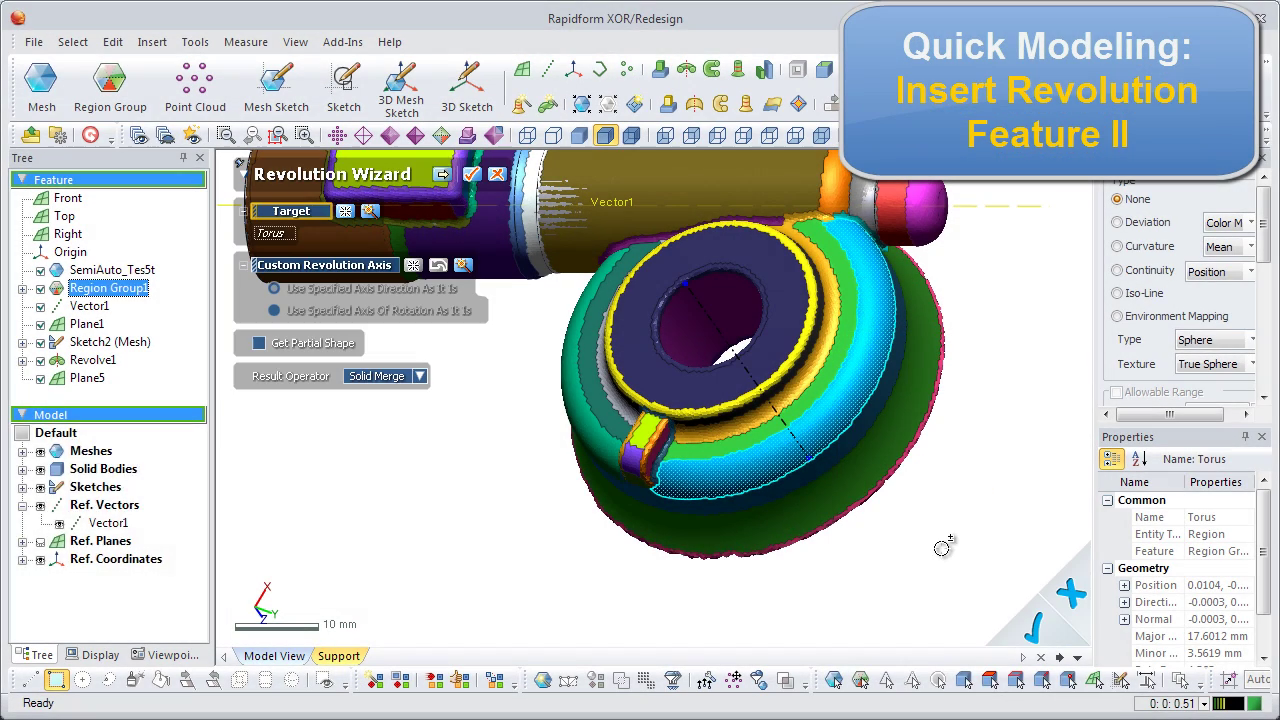
Add the flange's plane, sphere, cone and freeform regions as targets and create its full revolution with Solid Merge
click(795, 338)
click(803, 340)
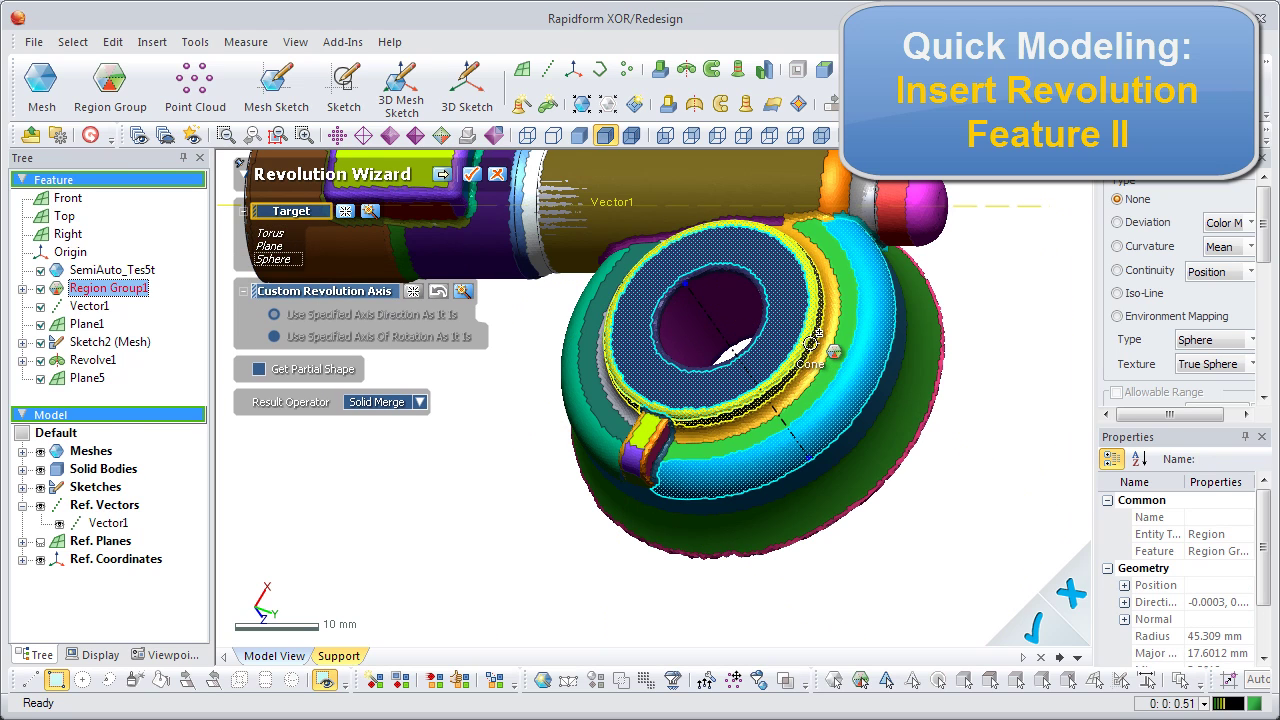
click(815, 346)
click(820, 350)
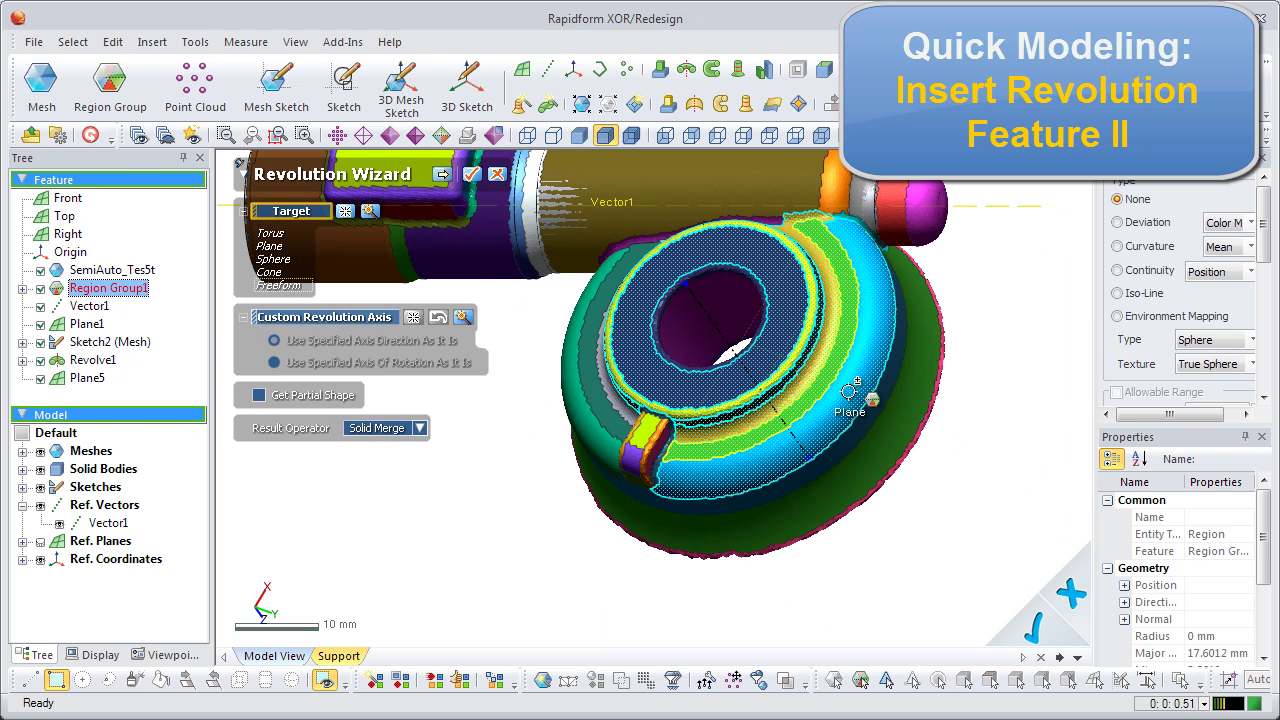
click(840, 390)
click(895, 436)
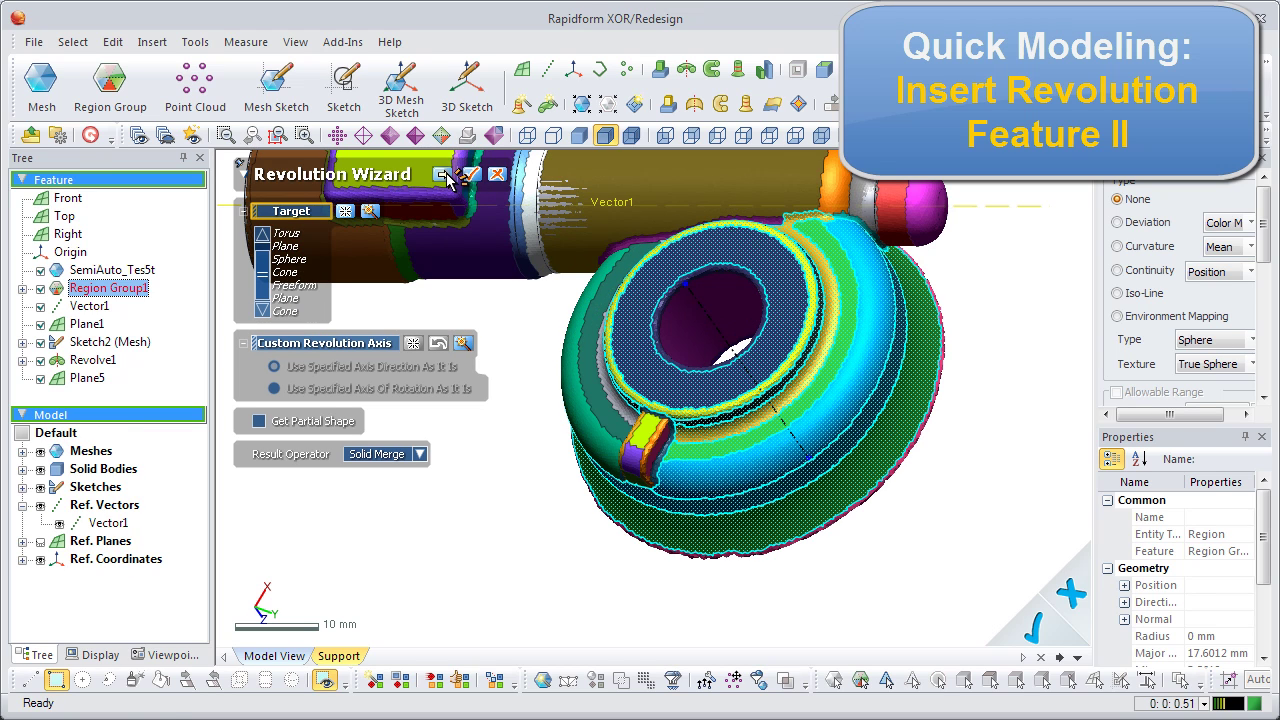
click(446, 176)
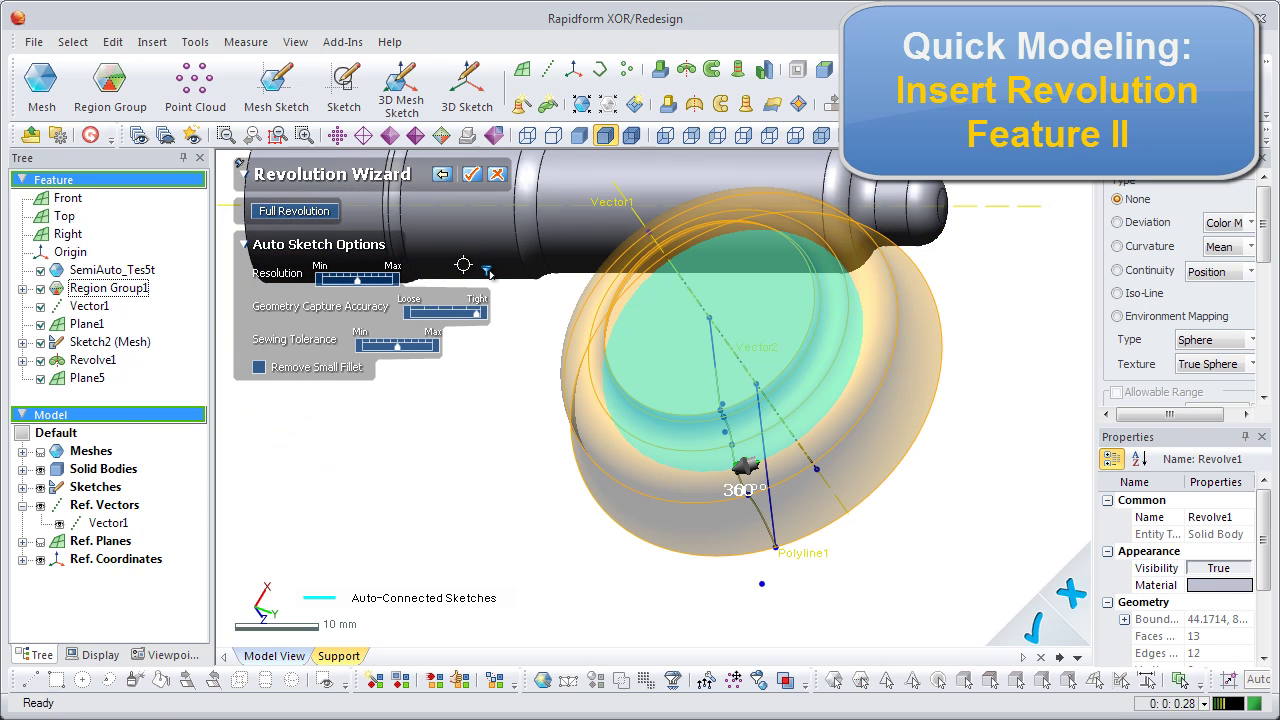
click(471, 174)
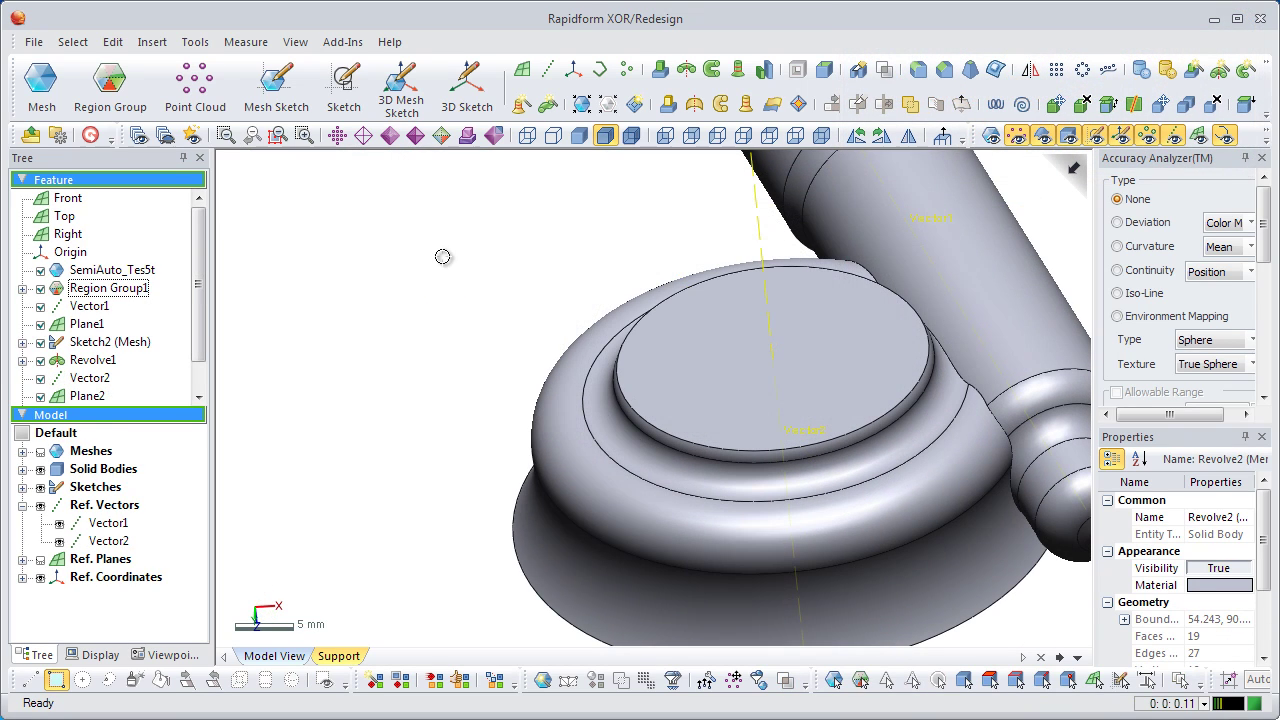
Start a Solid Cut revolution from the flange bore's cylinder region about Vector2, keeping only that cylinder as the target
key(ctrl+1)
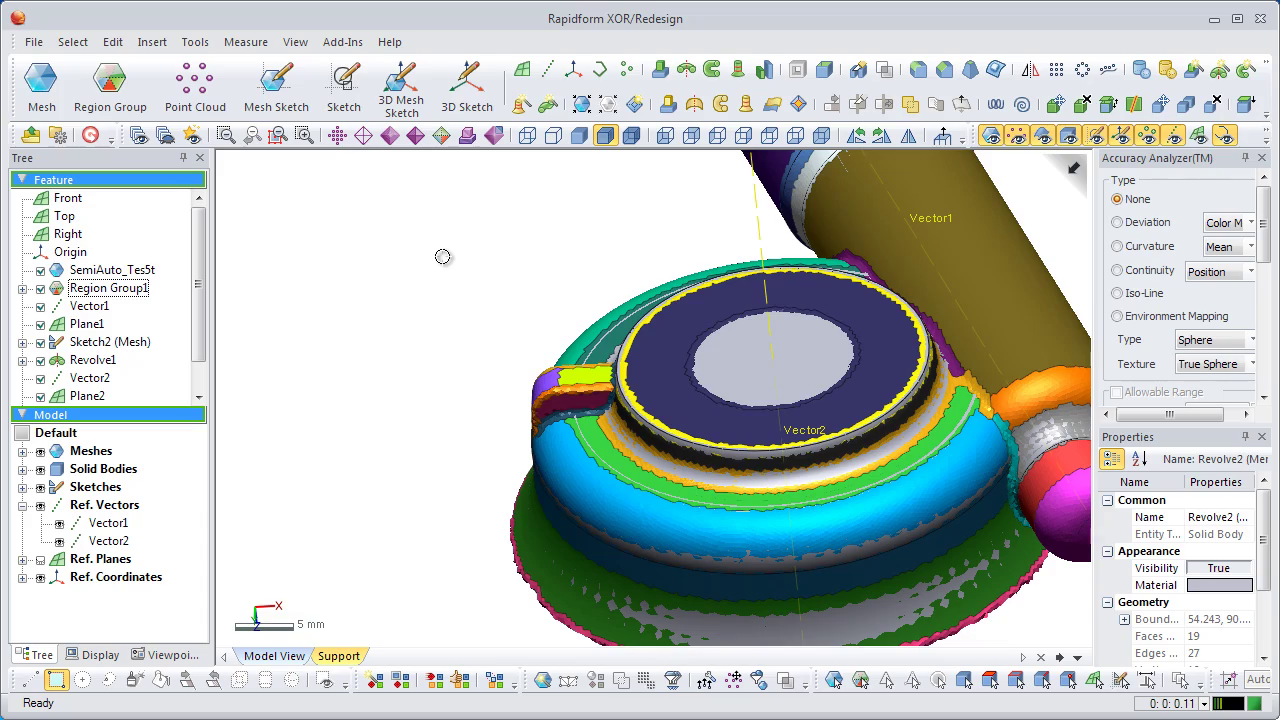
click(736, 336)
right_click(738, 338)
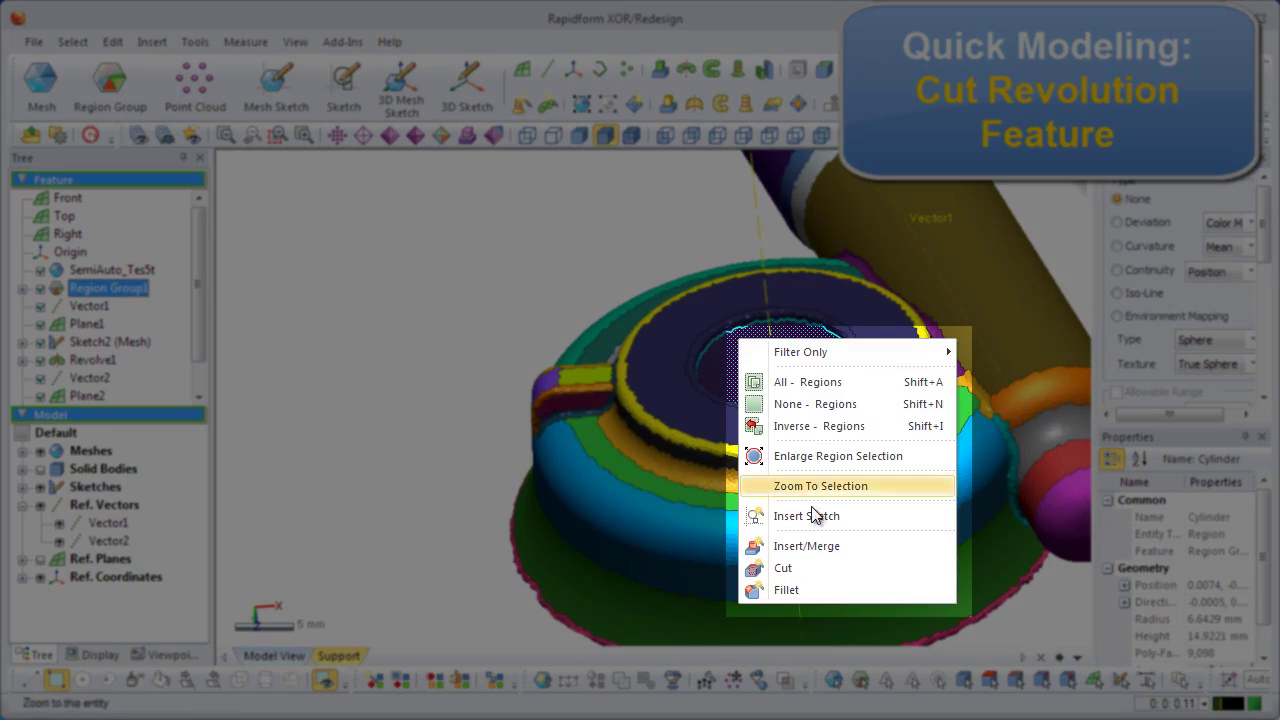
click(817, 572)
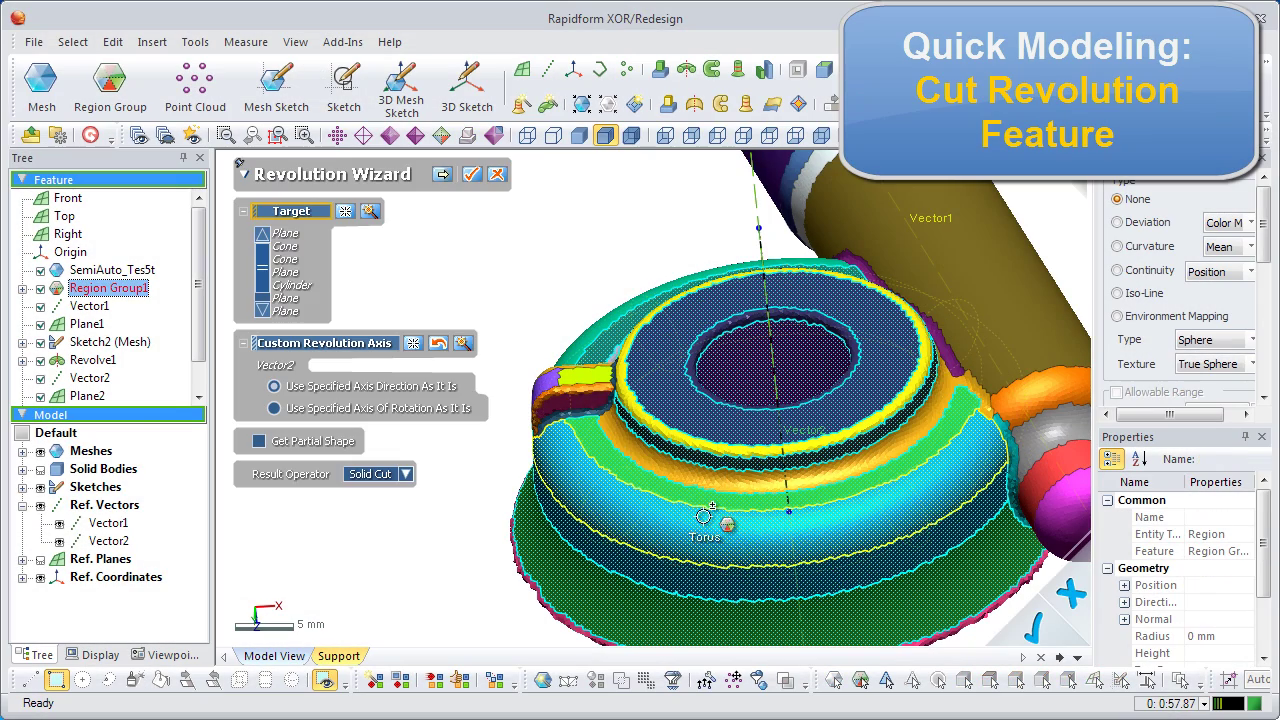
click(662, 416)
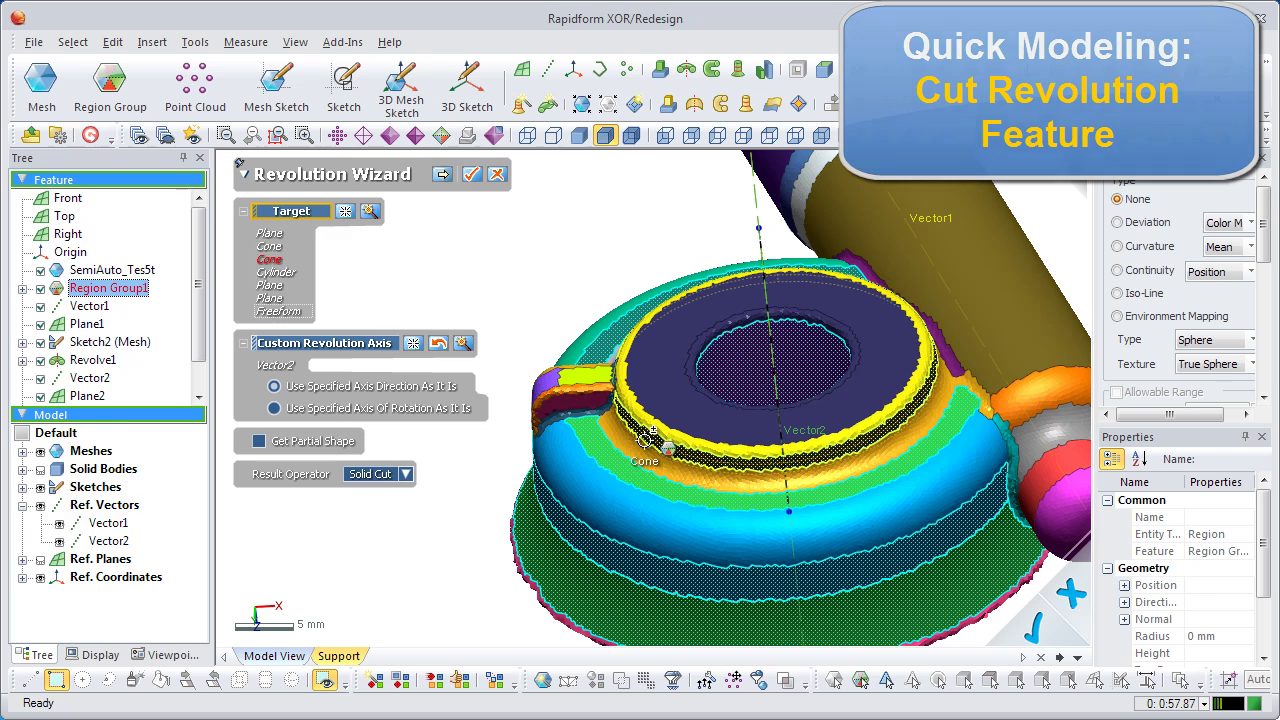
click(644, 440)
mouse_move(634, 447)
mouse_down()
mouse_move(545, 588)
mouse_move(555, 572)
mouse_up()
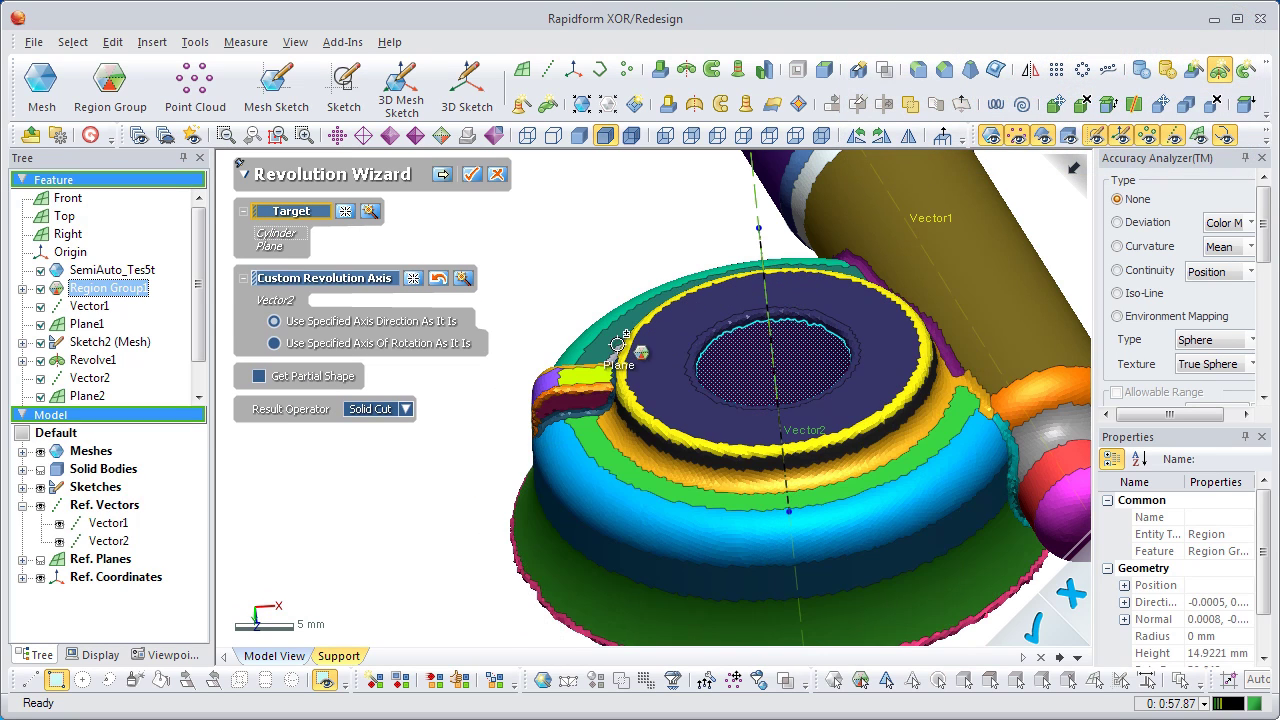
click(271, 246)
key(Delete)
Generate the full 360° cylindrical cut through the flange, check it against the mesh and solid, and accept it
click(443, 174)
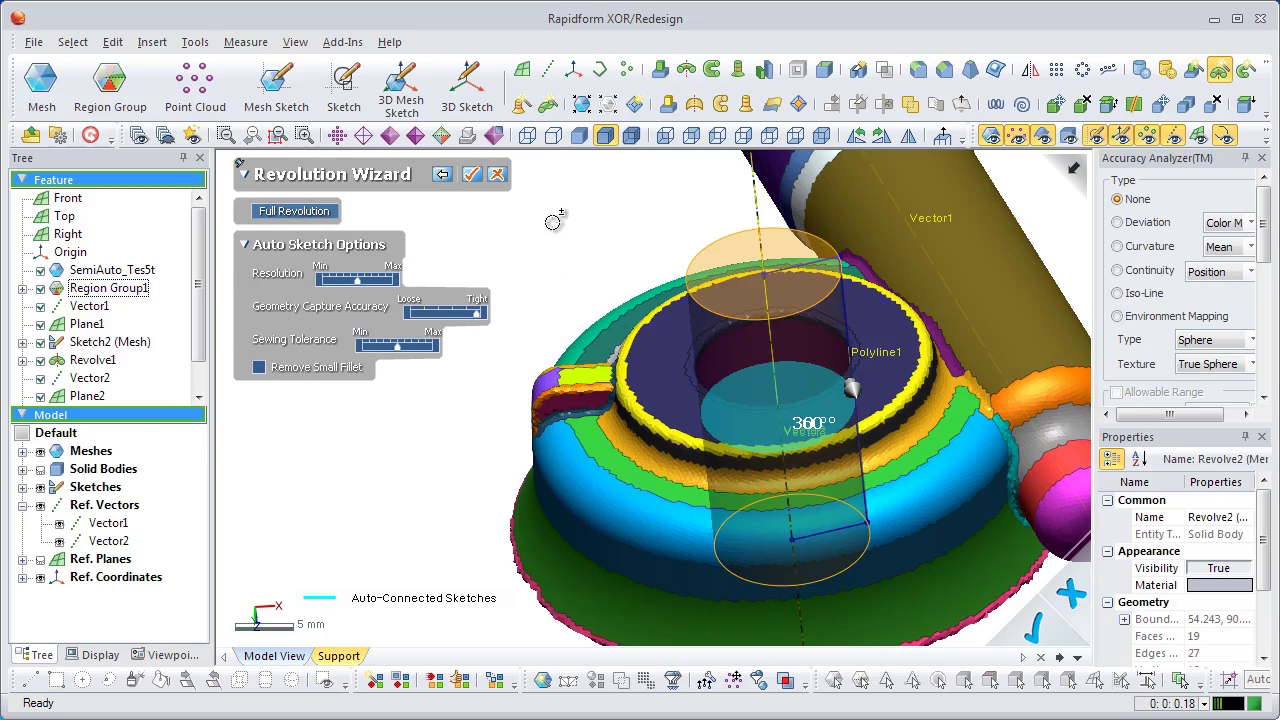
key(ctrl+1)
key(ctrl+4)
key(Return)
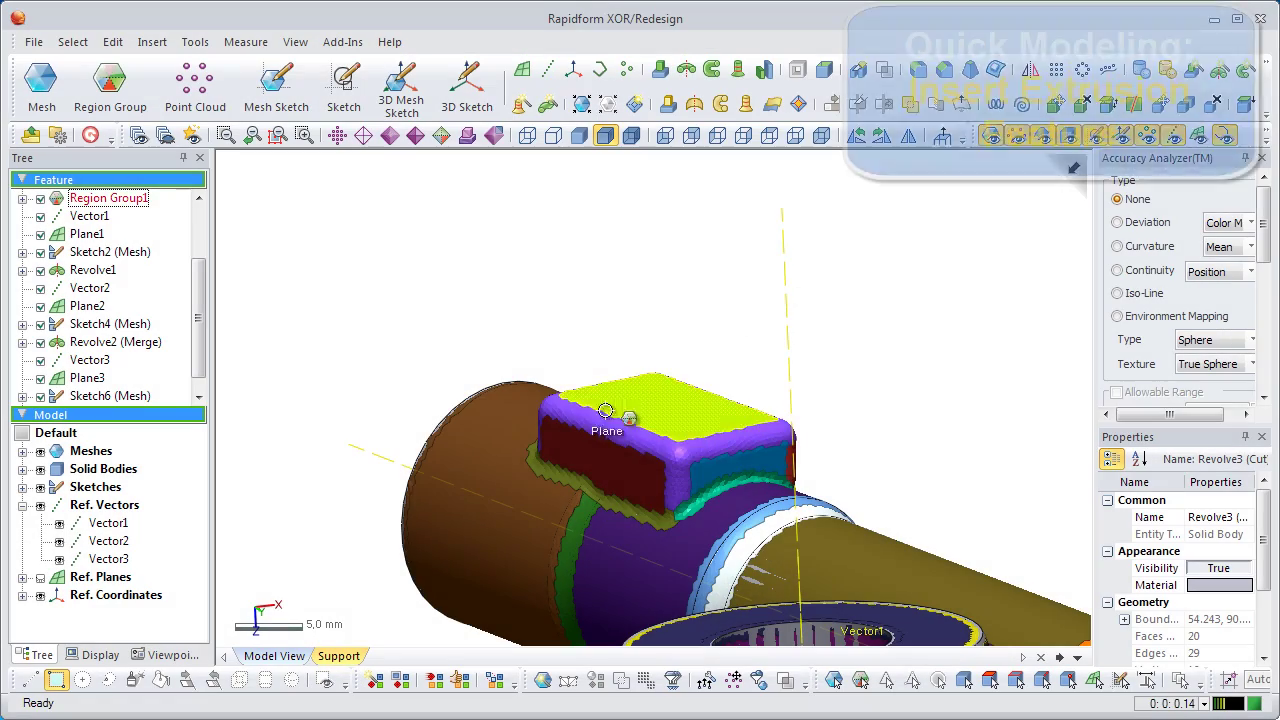
Insert a Solid Merge extrusion from the rectangular pad's side region and generate its sketch profile
right_click(594, 446)
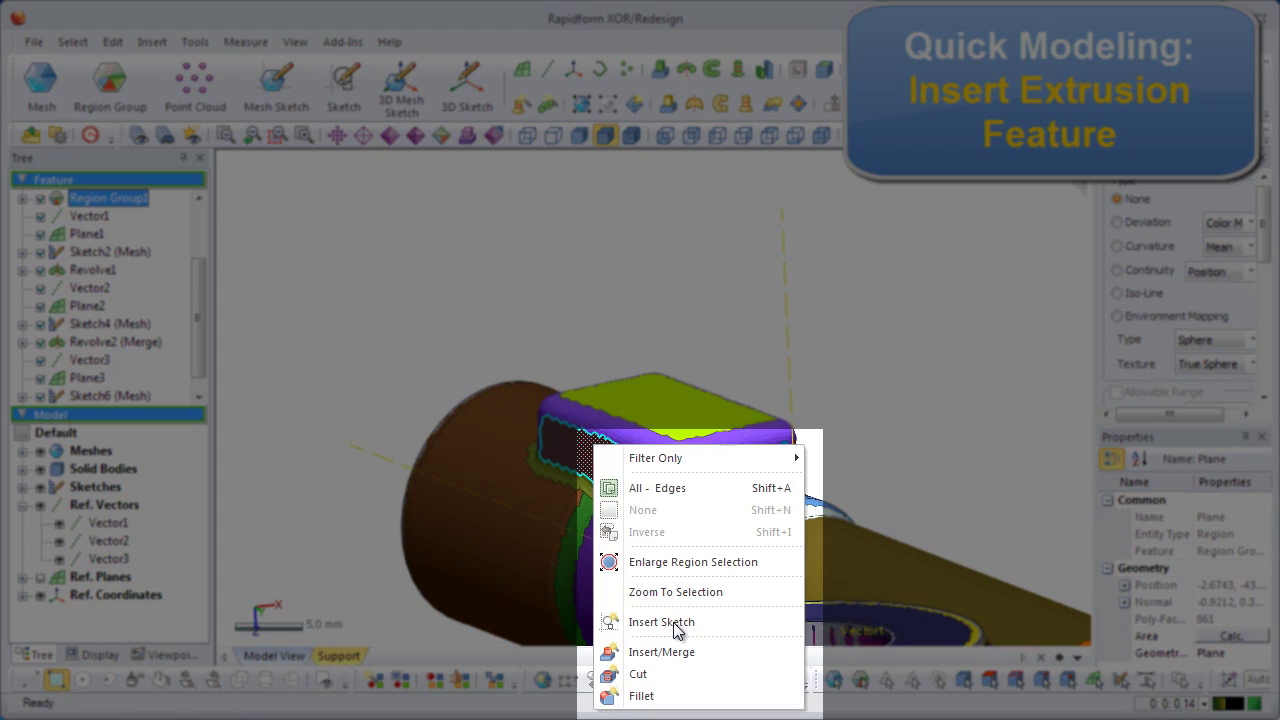
click(692, 654)
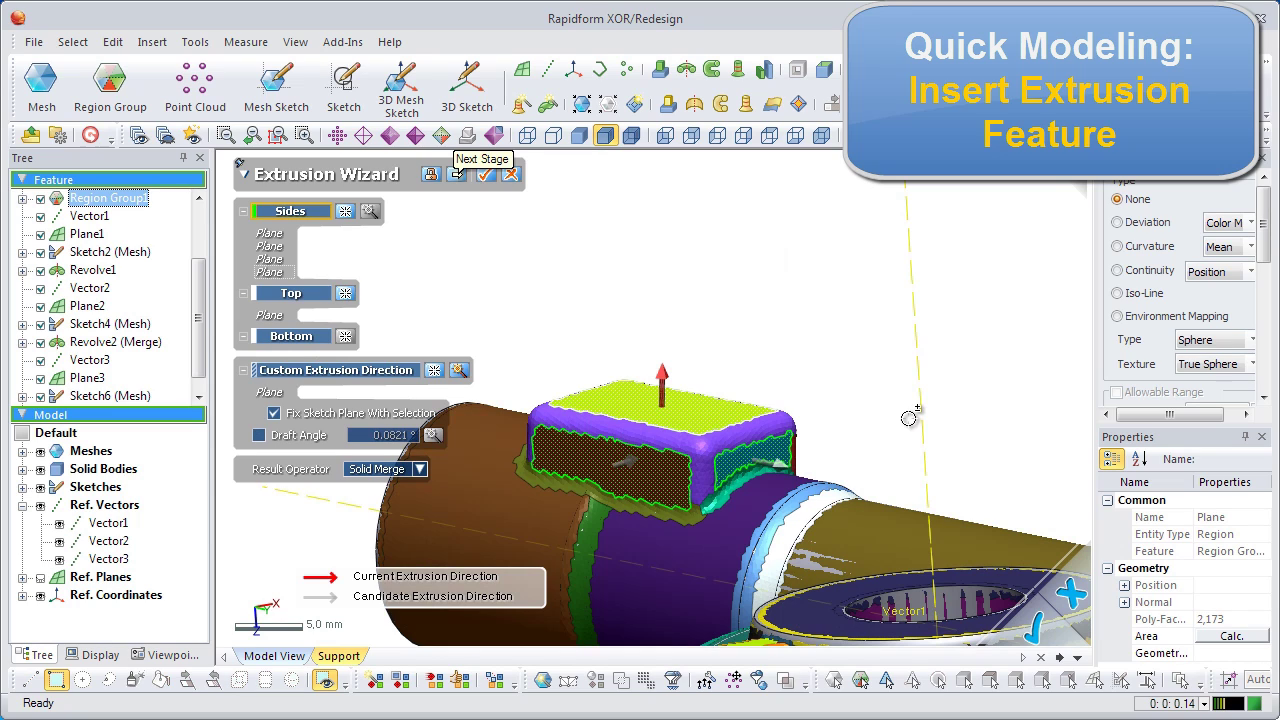
right_drag(916, 416, 650, 503)
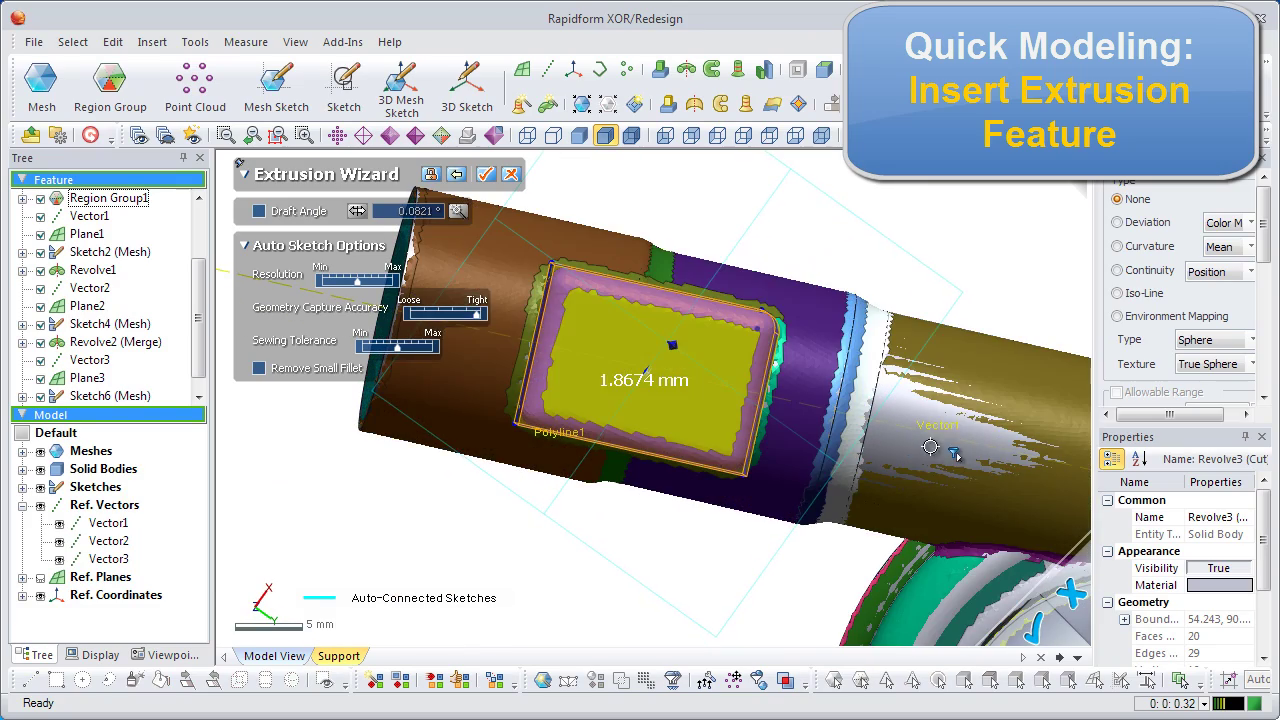
Lower the auto sketch resolution toward Min for the pad's rectangular profile and accept the merged extrusion
right_drag(930, 446, 938, 387)
right_drag(938, 376, 929, 378)
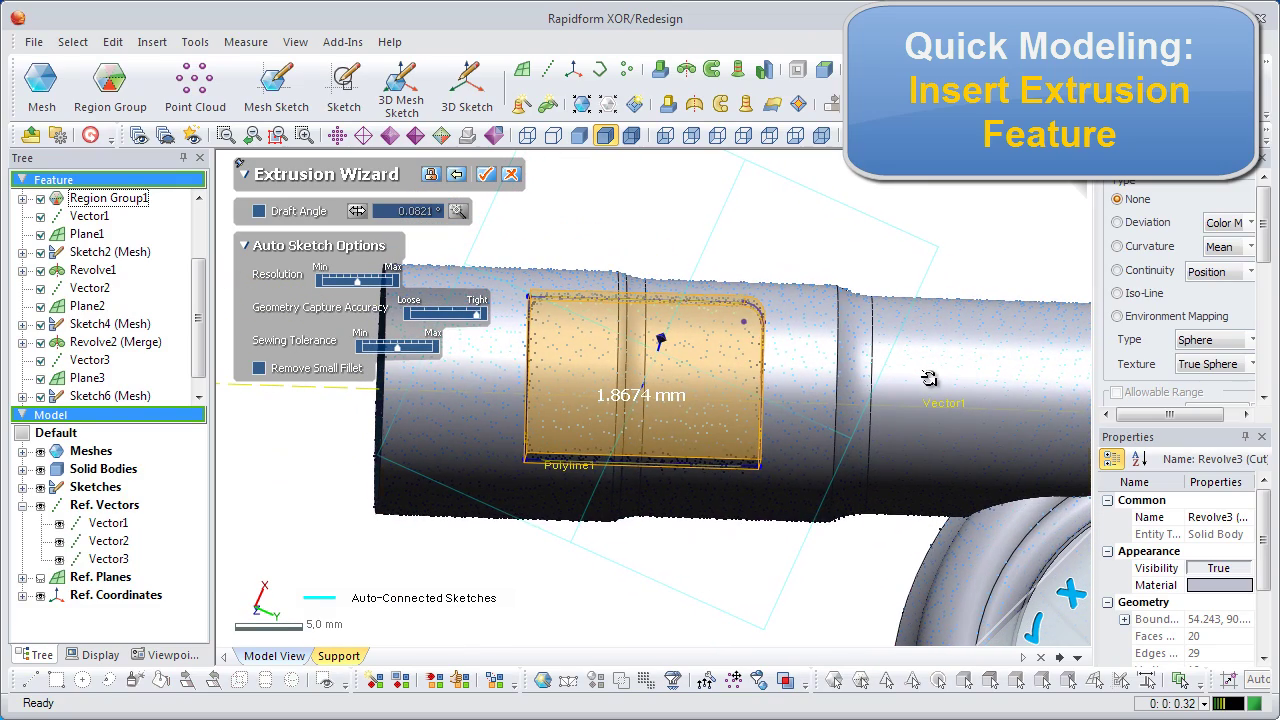
click(337, 287)
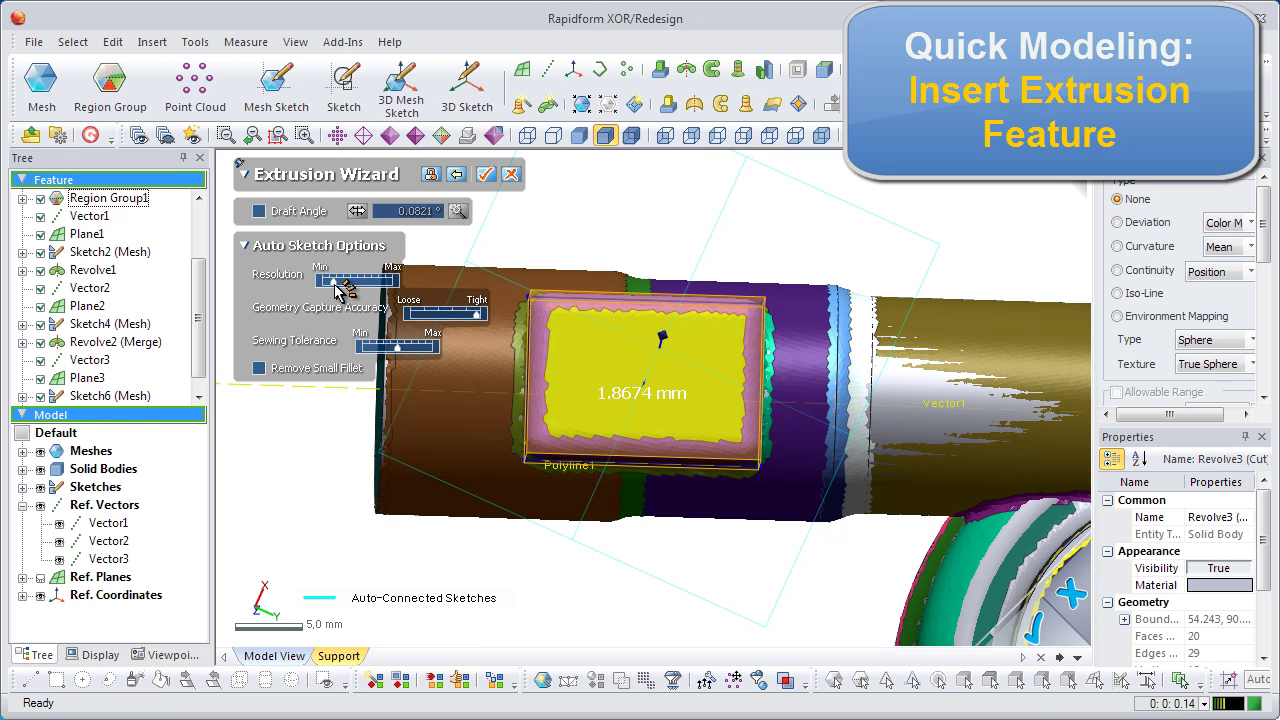
click(488, 176)
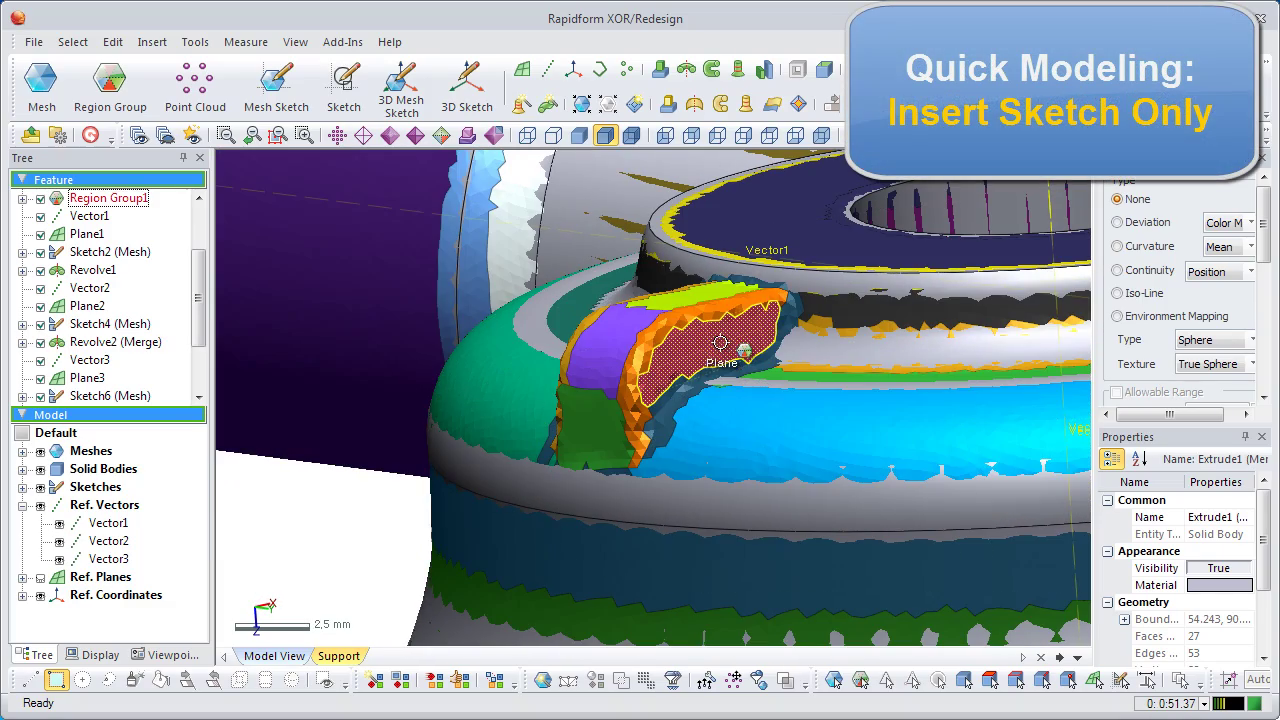
Insert a planar-method mesh sketch from the small rib's planar side regions and auto-sketch its three outline segments as lines
right_click(720, 343)
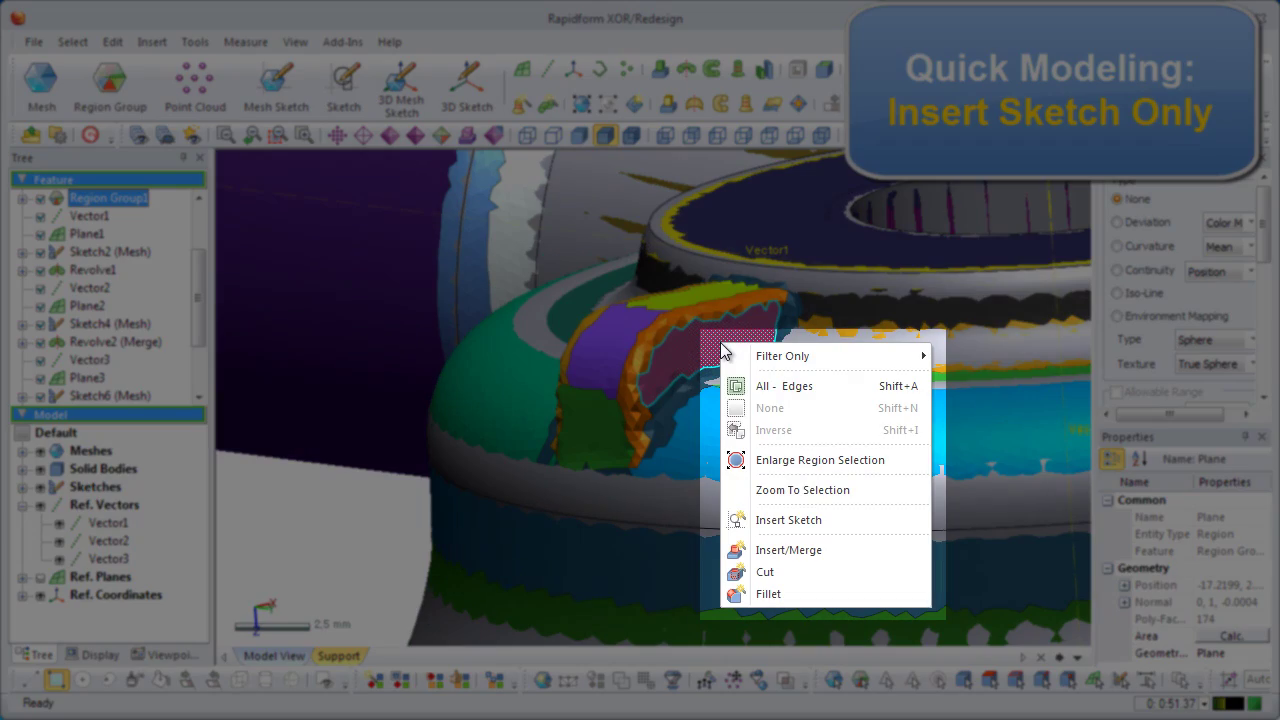
click(789, 520)
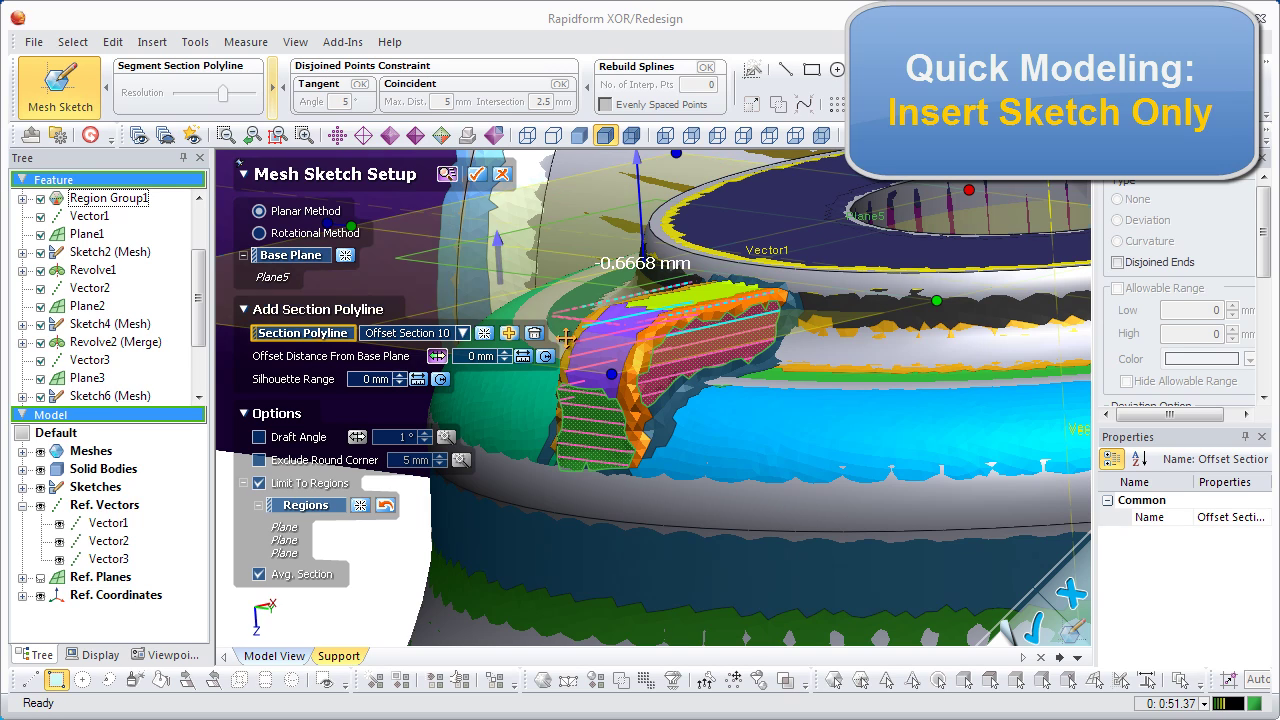
click(480, 174)
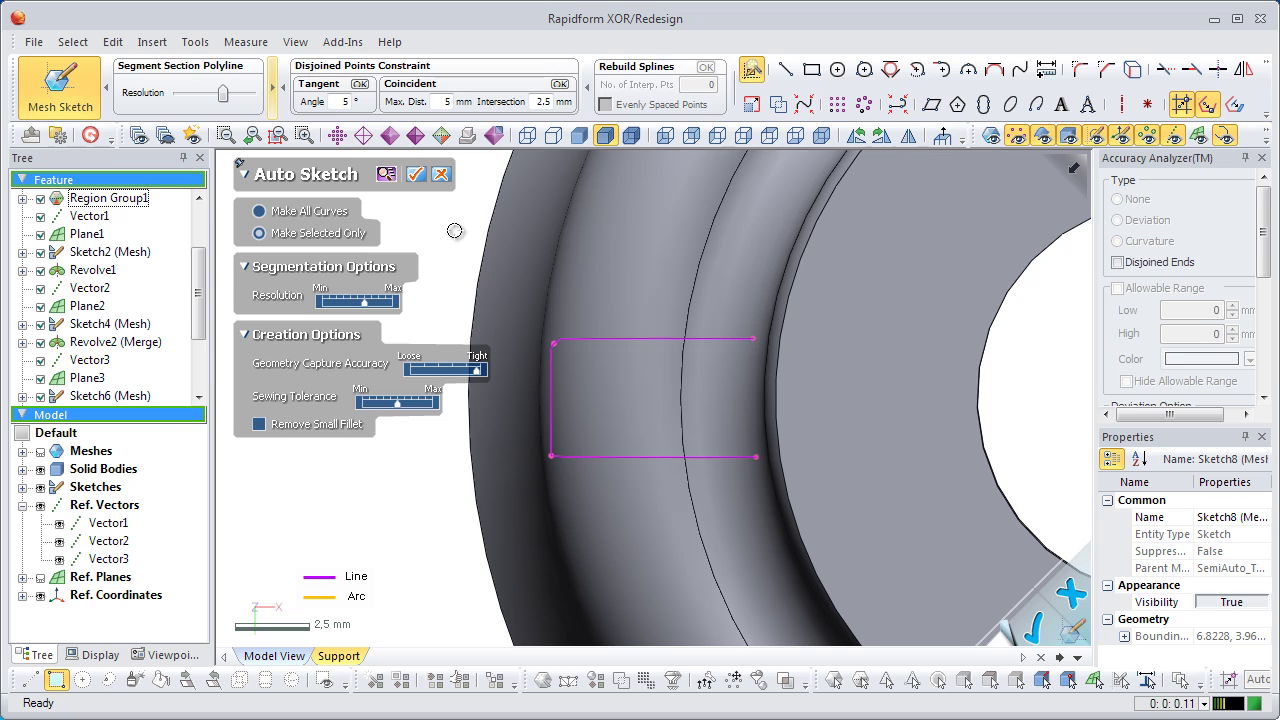
mouse_move(468, 232)
mouse_down()
mouse_move(512, 350)
mouse_move(815, 525)
mouse_up()
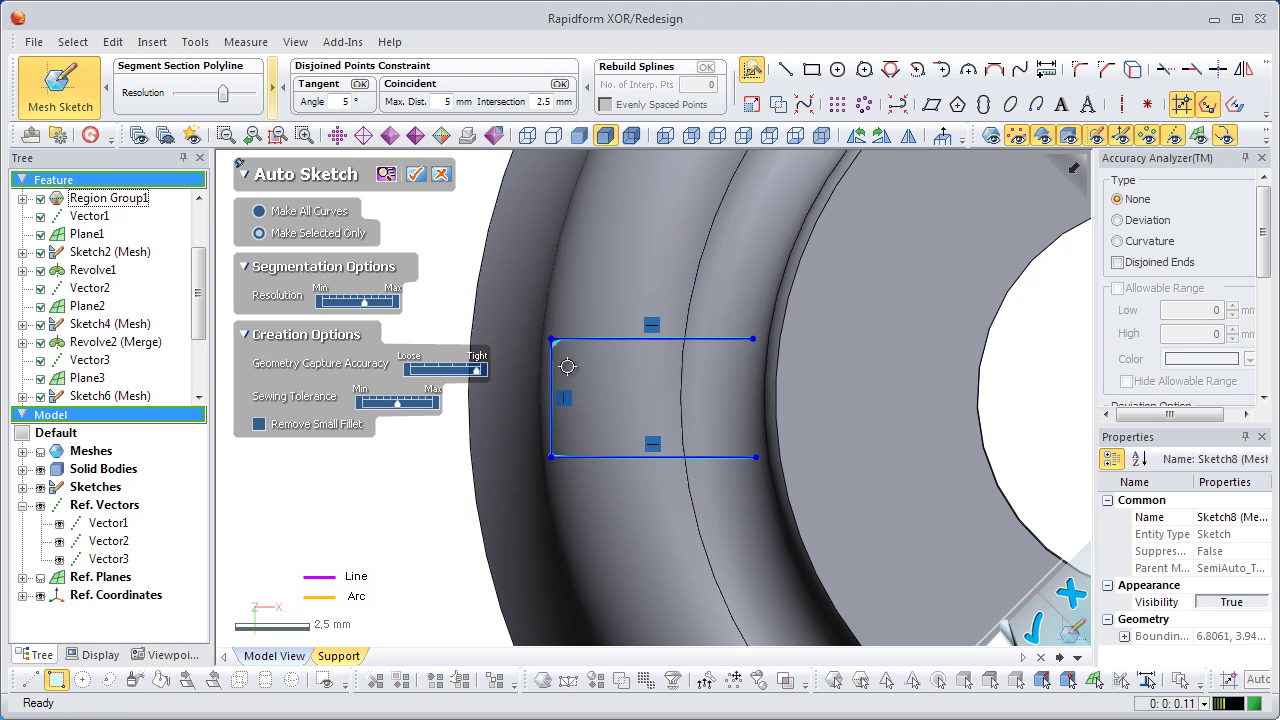
click(418, 175)
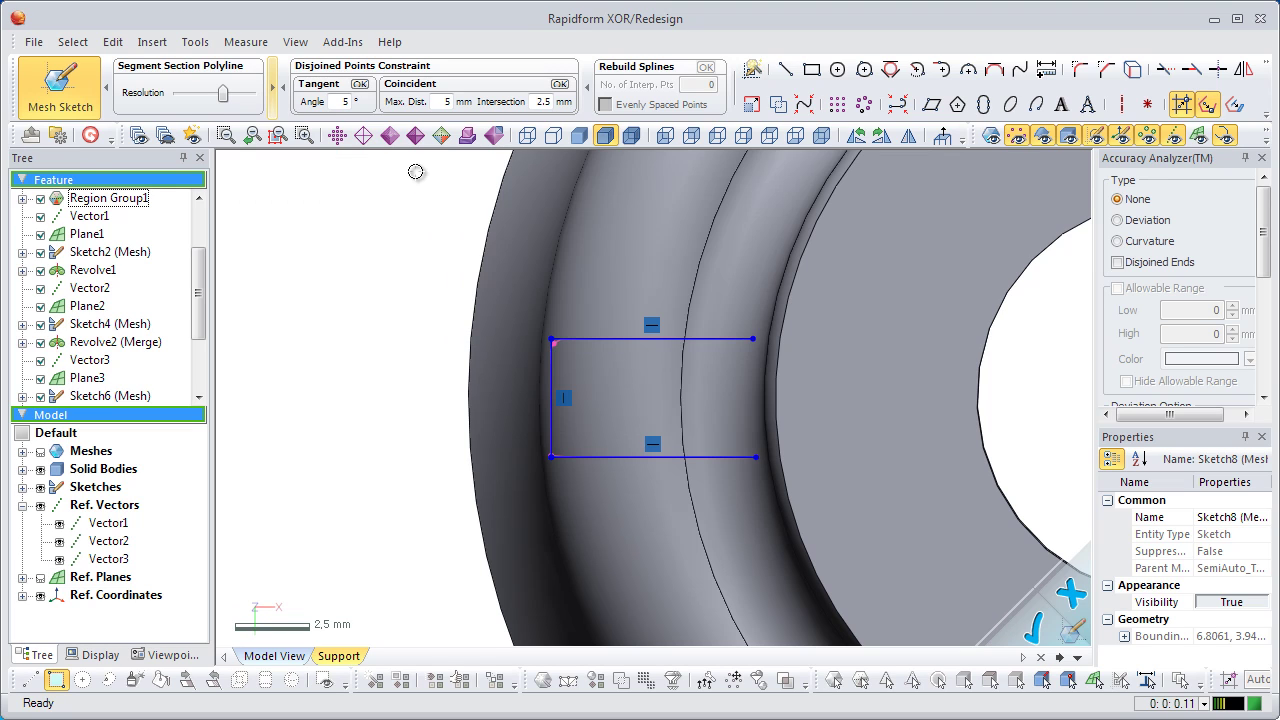
Draw a vertical line about 5.7 mm long across the rib profile's open end and corner-trim it with both horizontal lines
click(785, 74)
drag(816, 314, 816, 484)
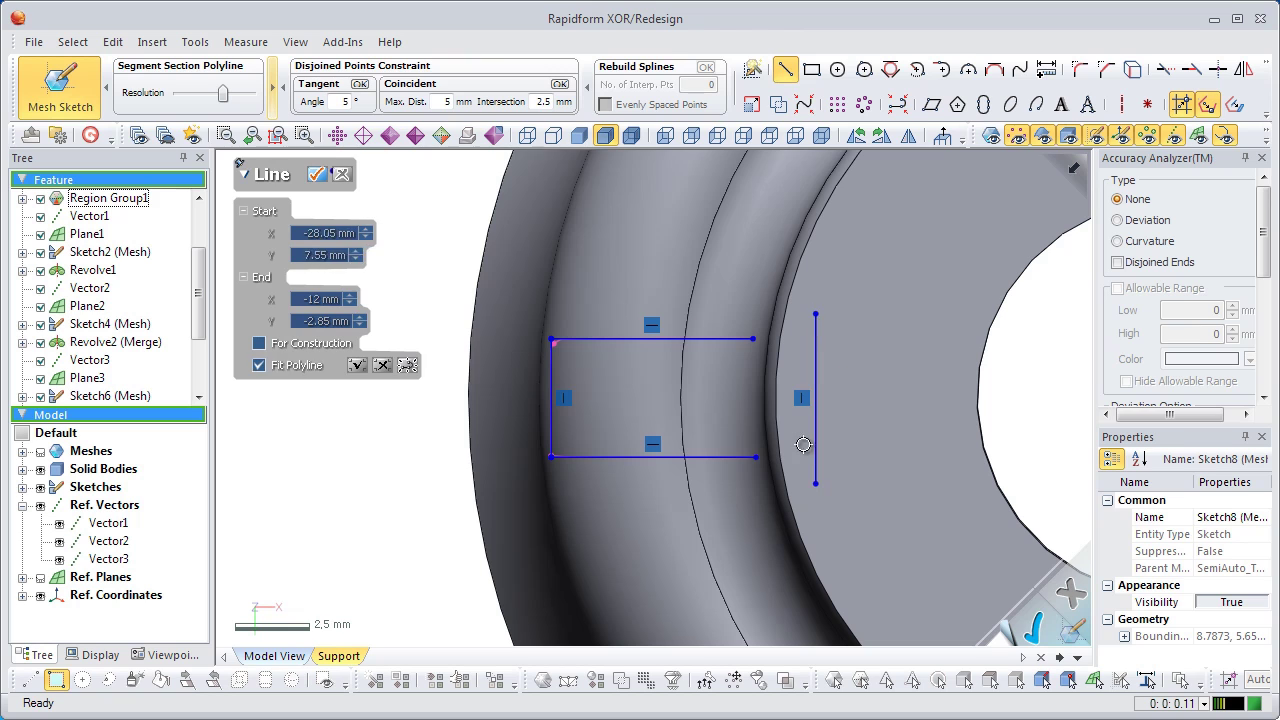
key(Escape)
click(1165, 70)
click(816, 440)
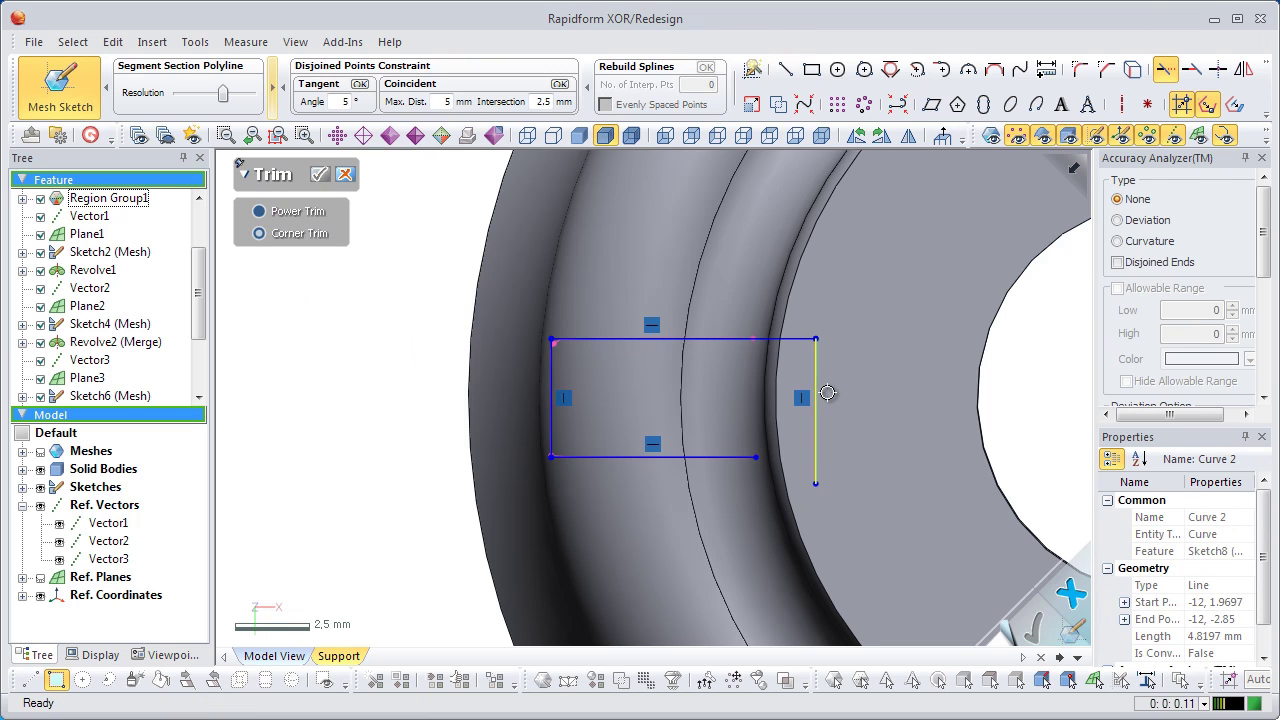
click(816, 380)
key(Escape)
key(Escape)
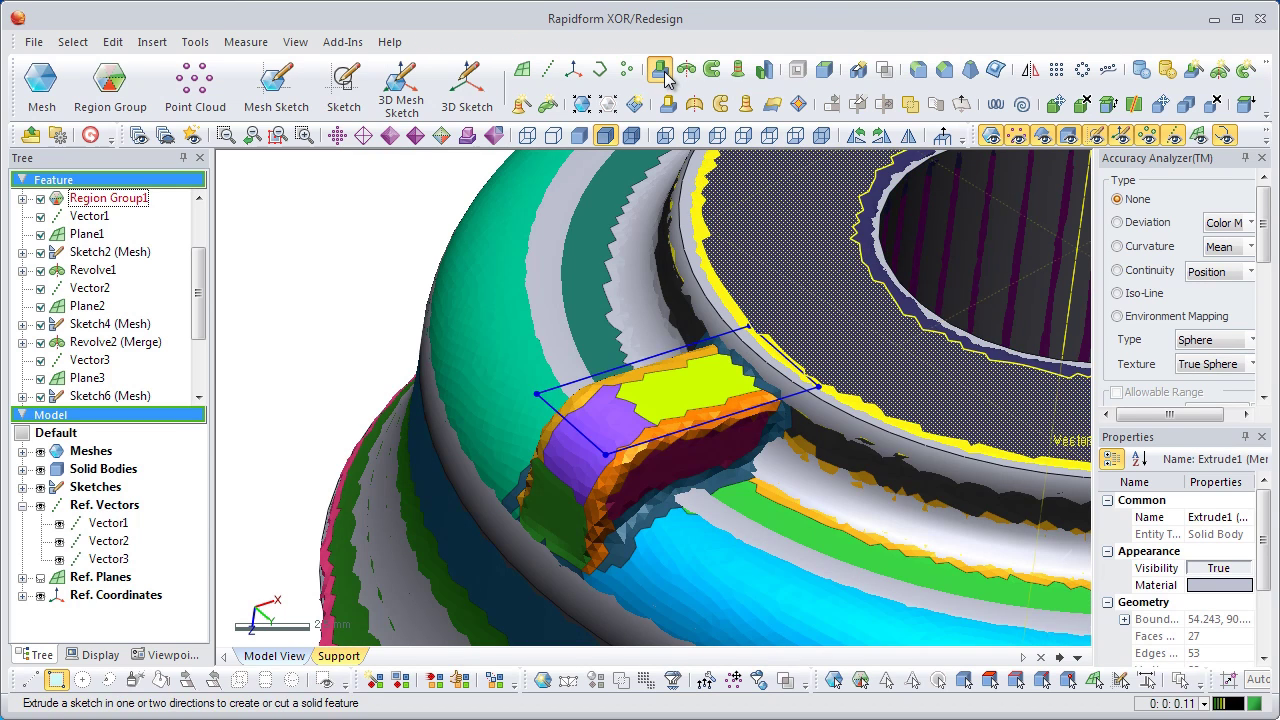
Extrude the closed rectangular rib sketch into the flange and merge it with the solid body
click(660, 72)
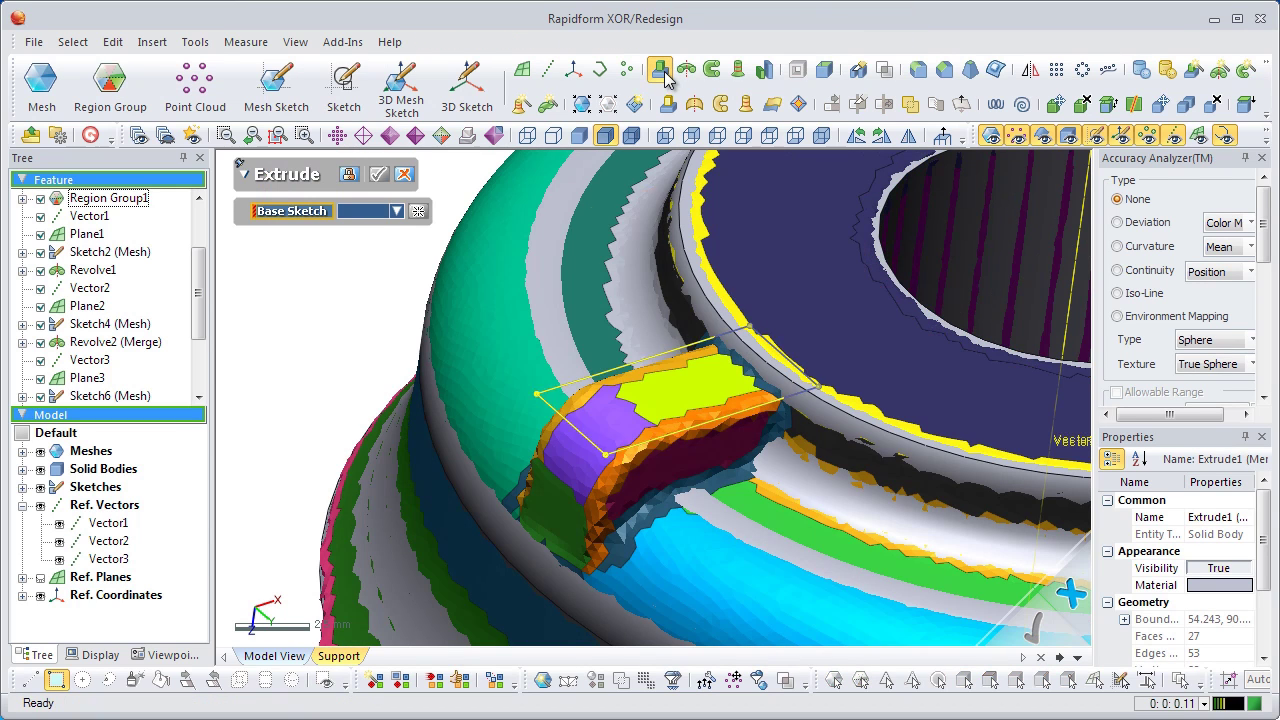
click(661, 355)
click(378, 174)
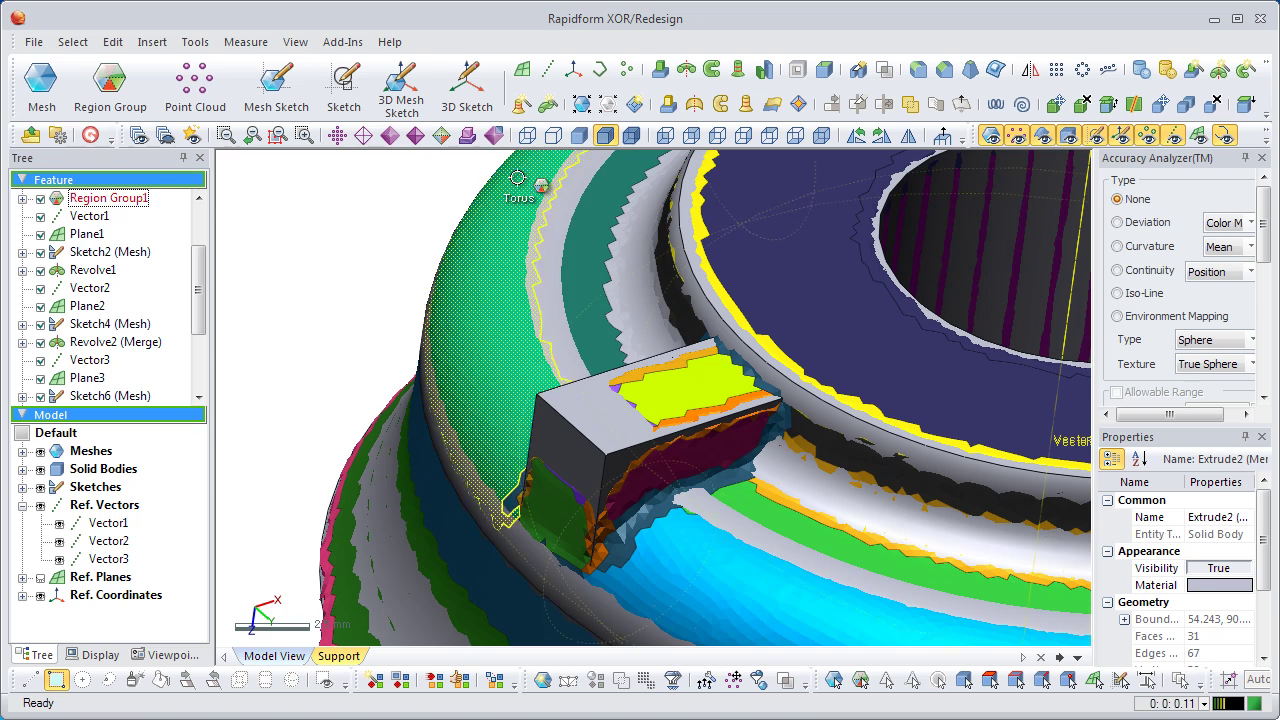
Apply a constant fillet to the rib's outer top edge, using the radius of 2.7436 mm estimated from the mesh
click(919, 72)
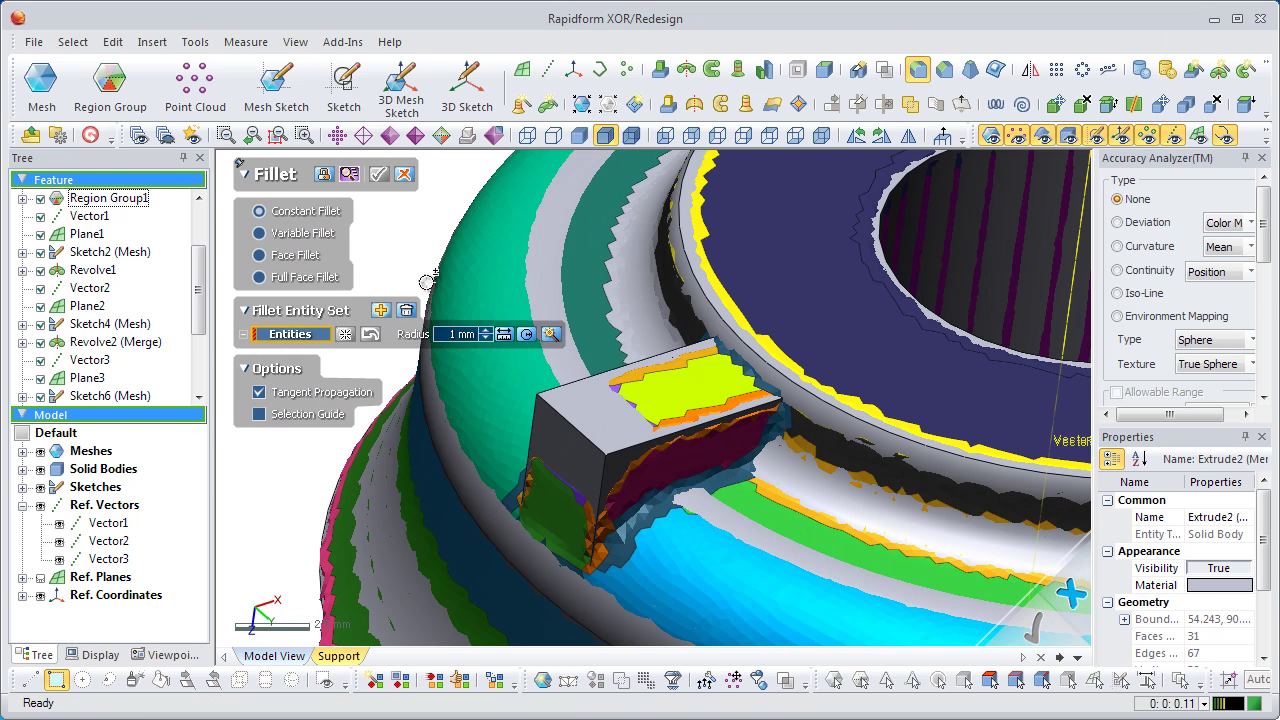
click(561, 421)
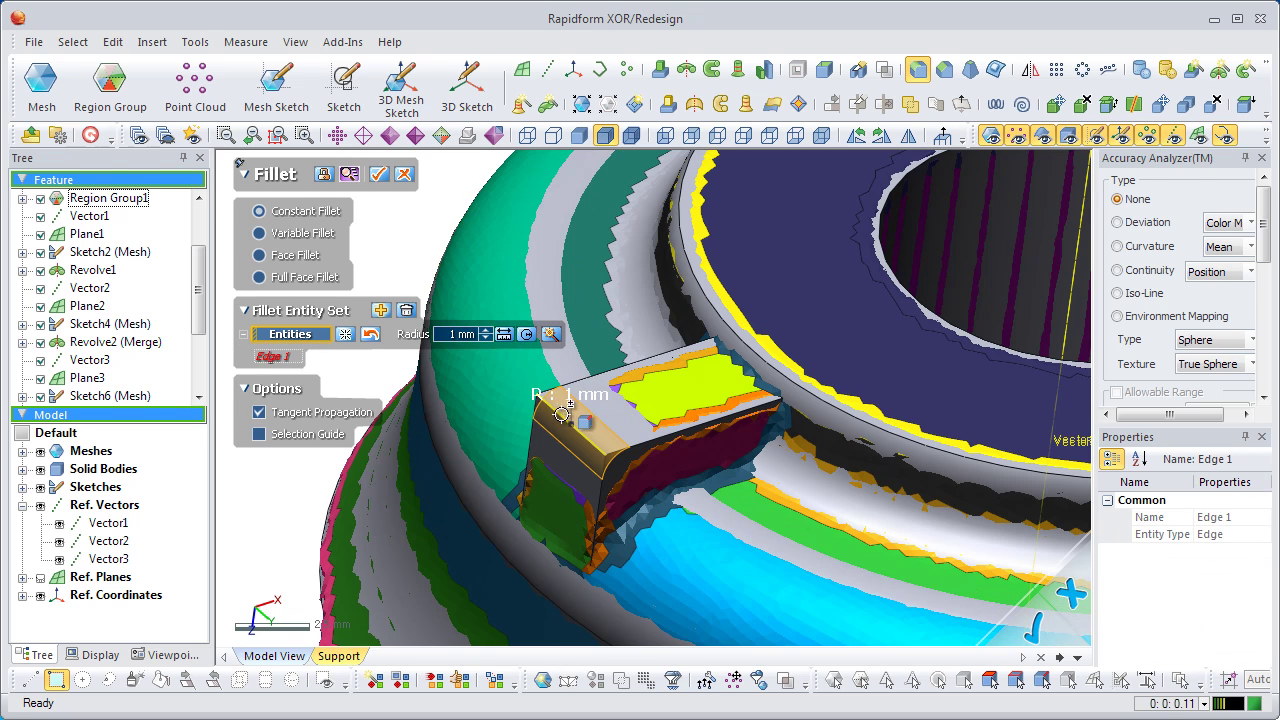
click(557, 333)
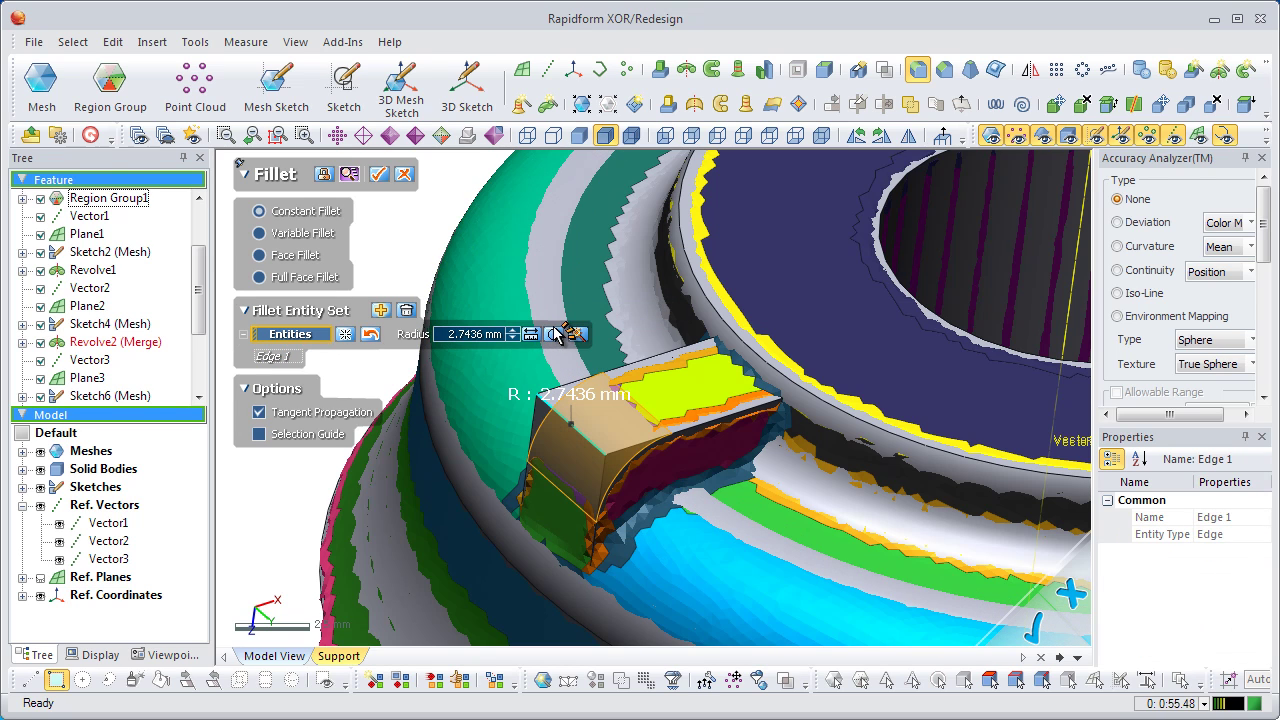
click(381, 176)
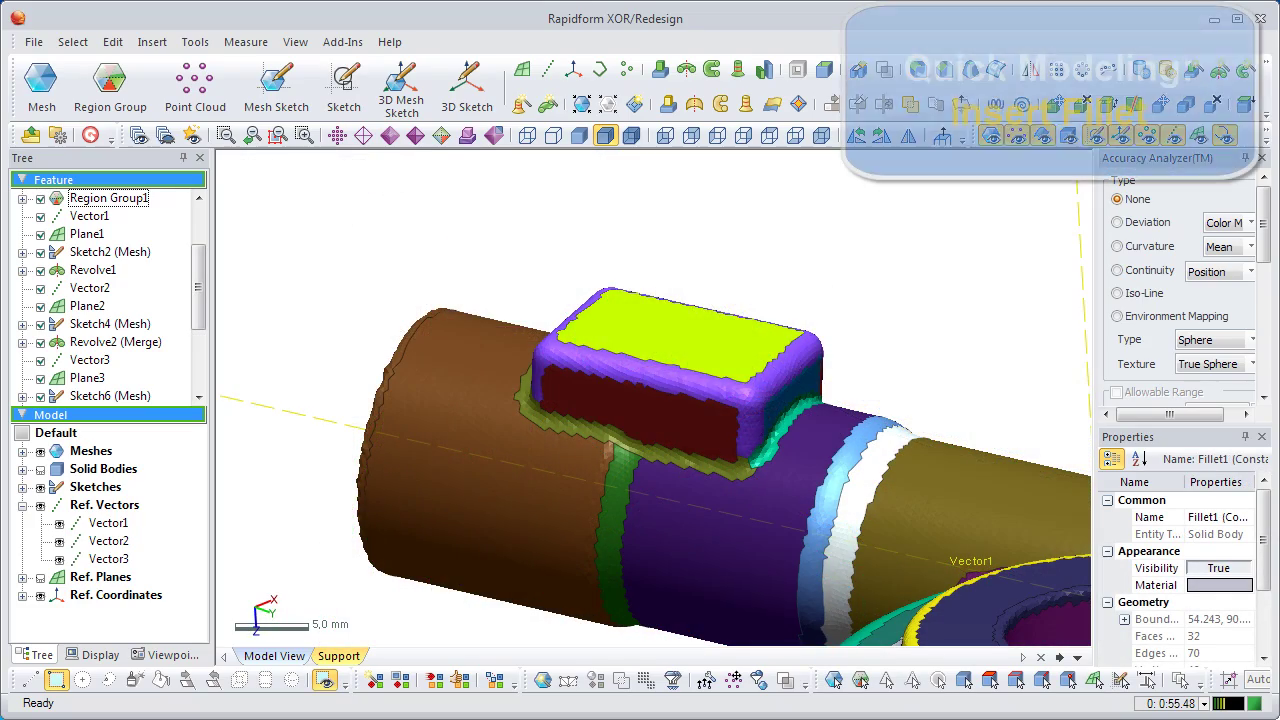
Insert a 1.5316 mm constant fillet on the rectangular pad's edges from its rounded region, checking the preview on the solid without the mesh
right_click(753, 385)
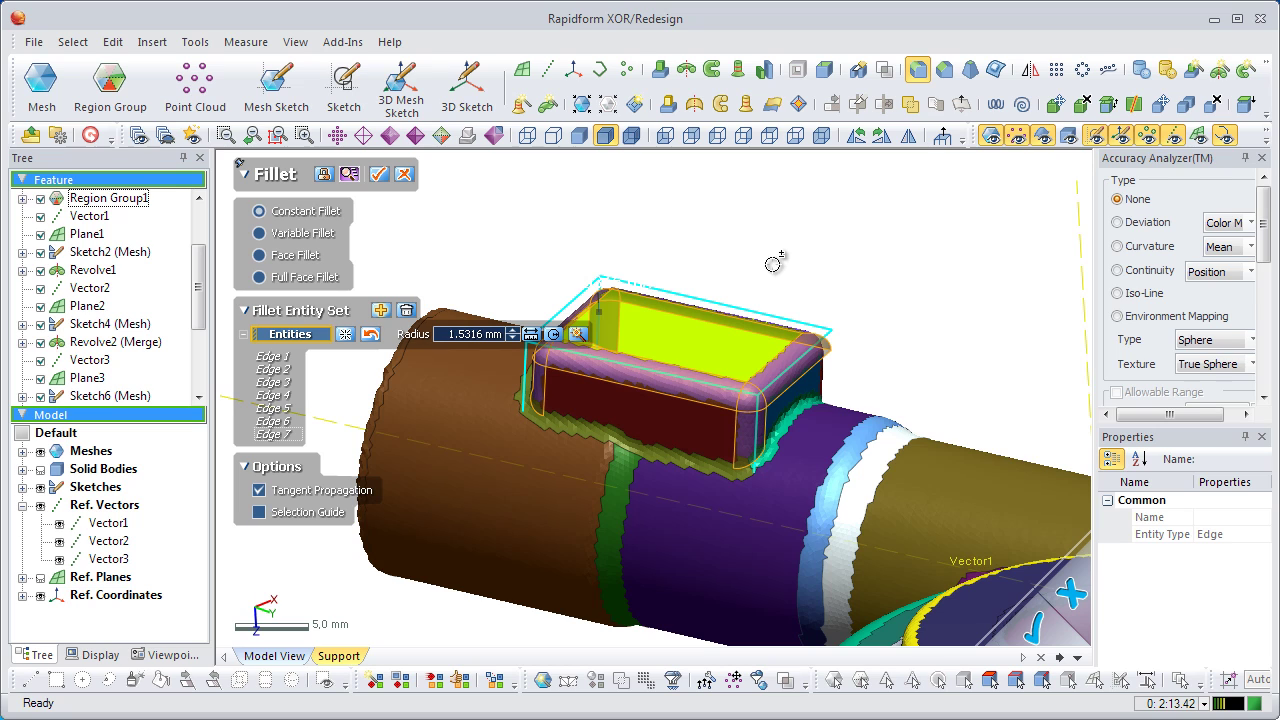
key(ctrl+1)
key(ctrl+4)
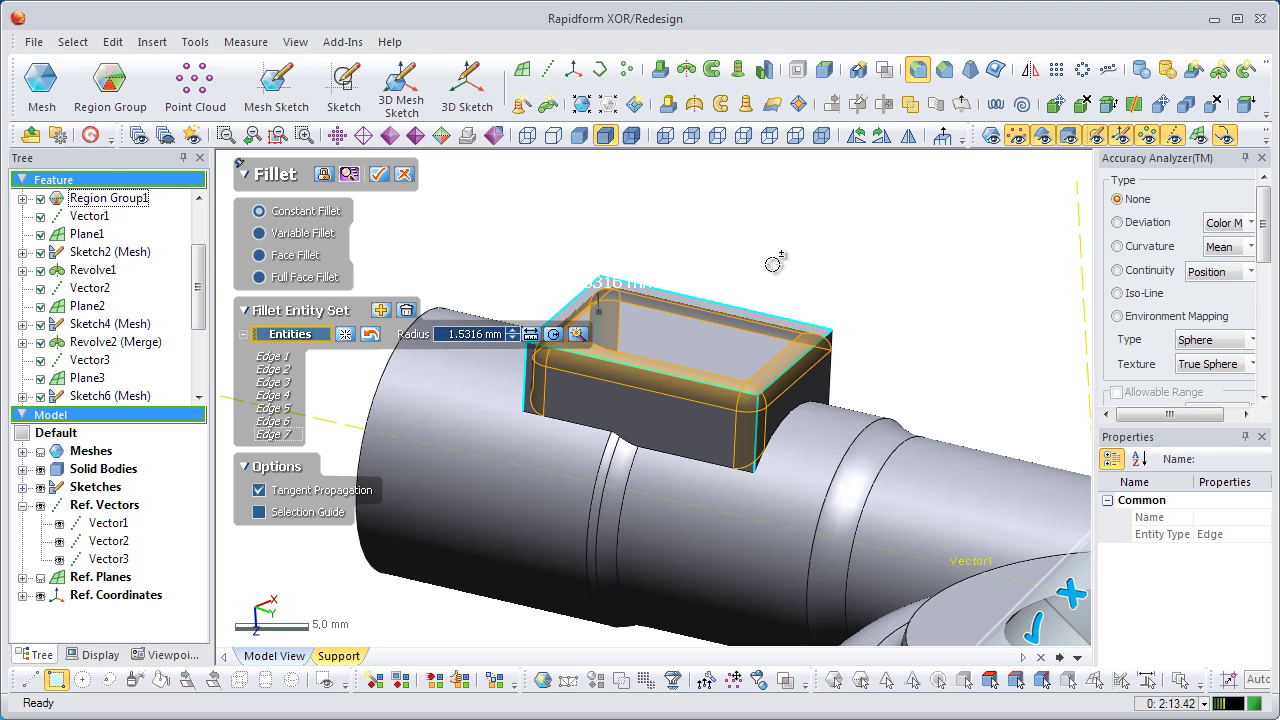
right_drag(882, 343, 667, 385)
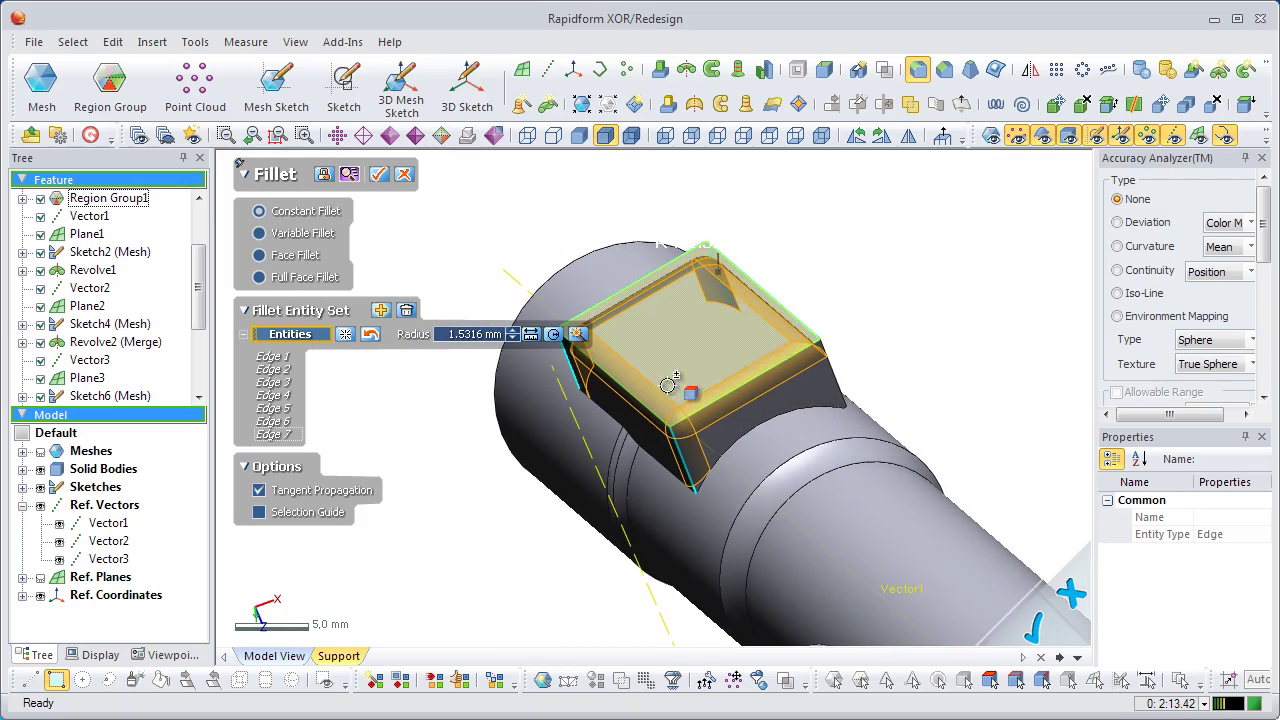
click(775, 261)
key(Return)
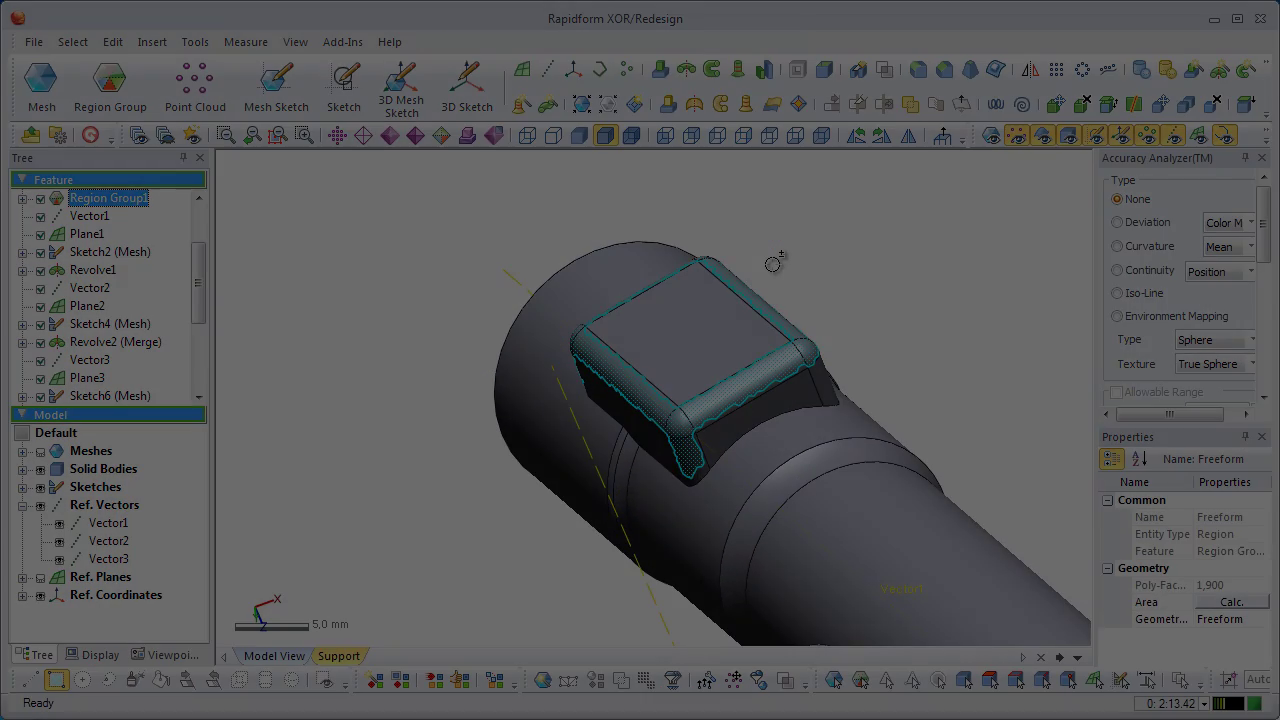
right_drag(515, 480, 959, 405)
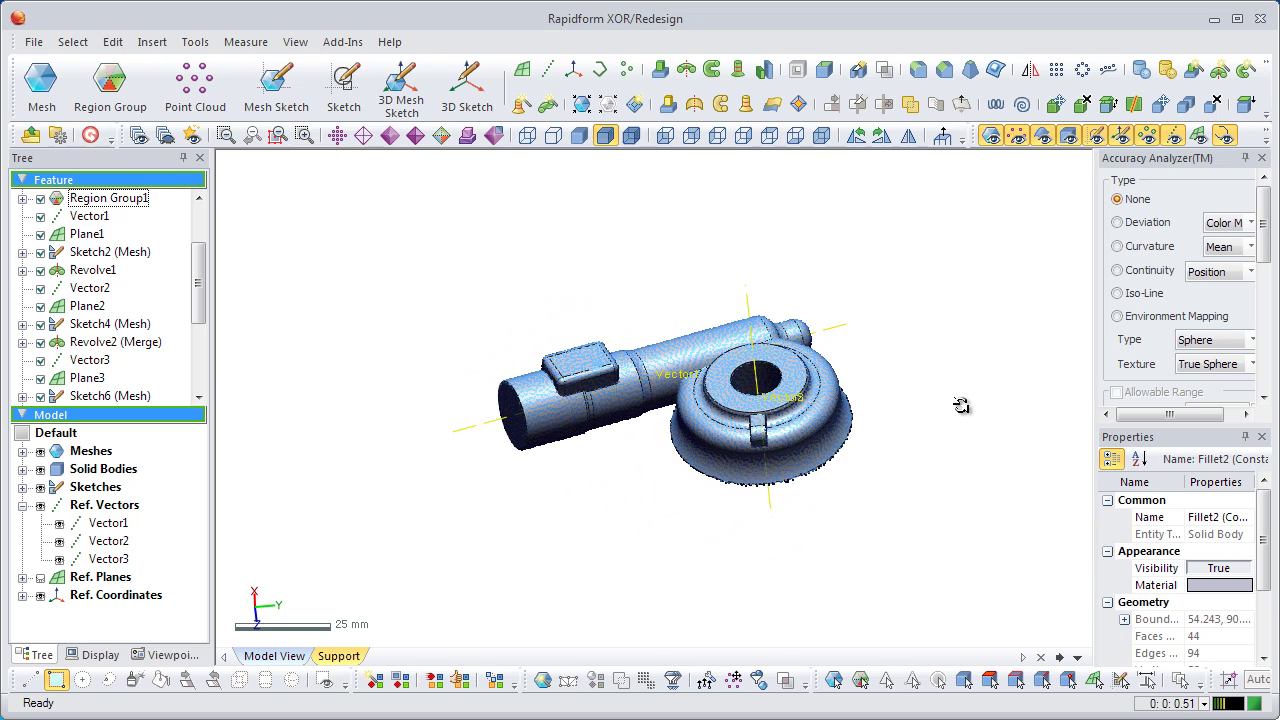